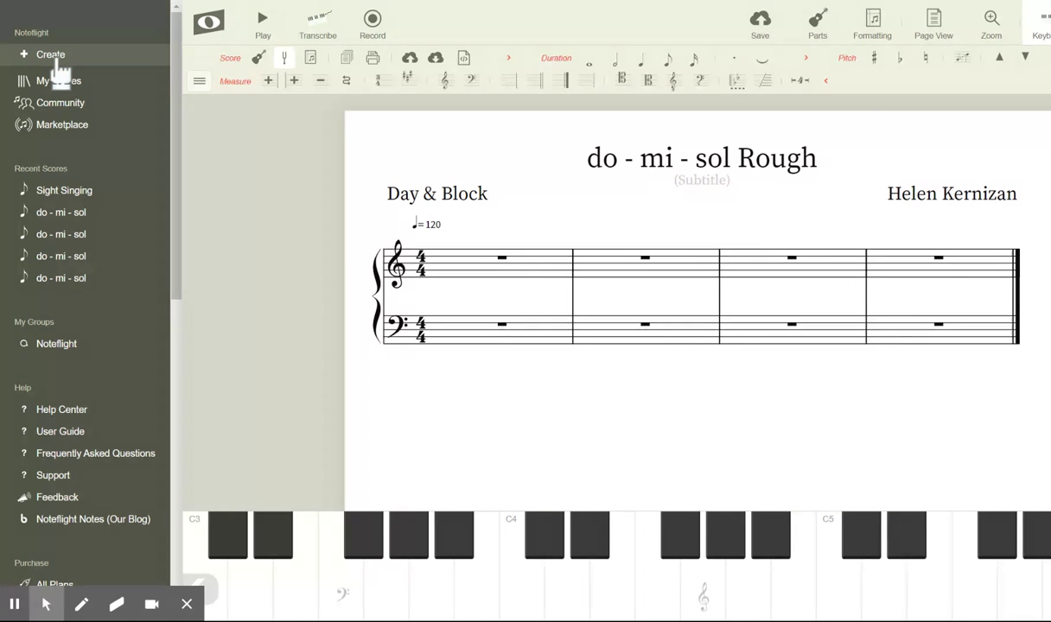
Create a new score from a blank score sheet and title it "do - mi - sol ROUGH"
click(56, 59)
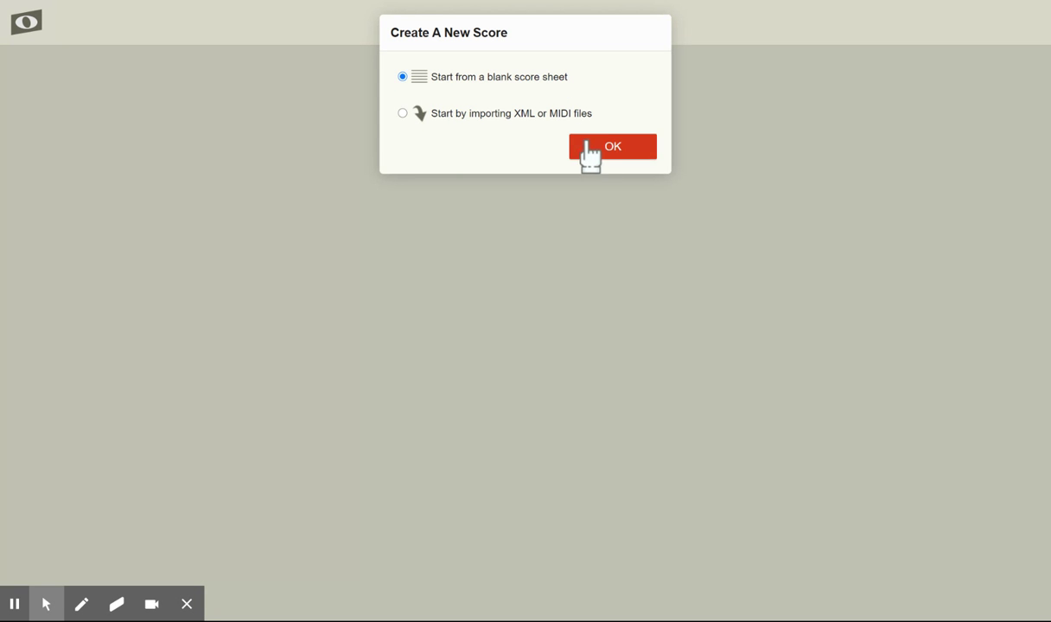
click(588, 148)
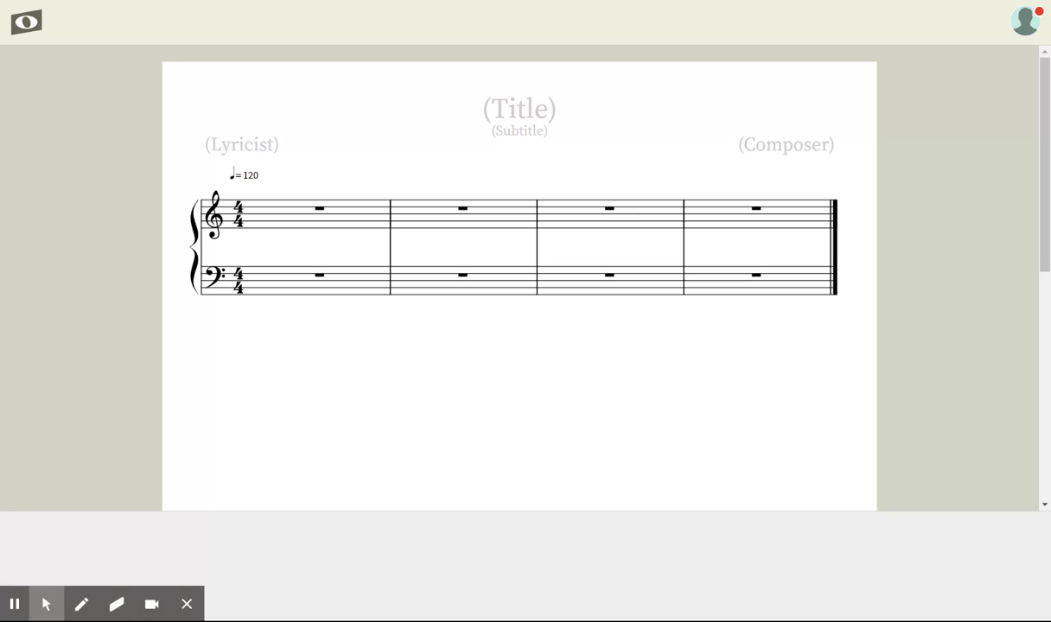
click(542, 115)
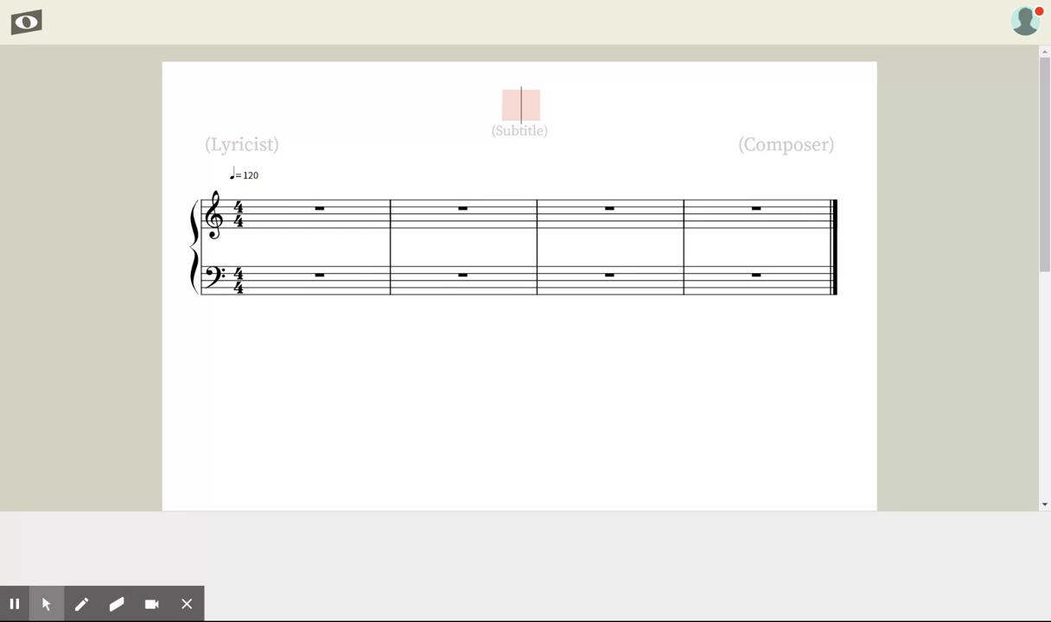
text(do)
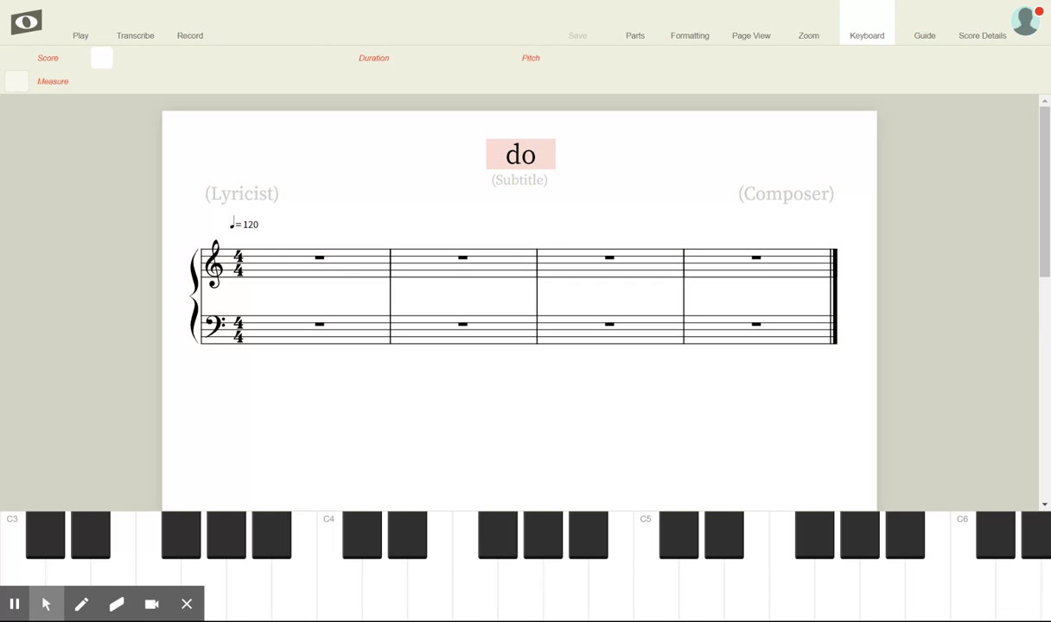
text(- mi - sol)
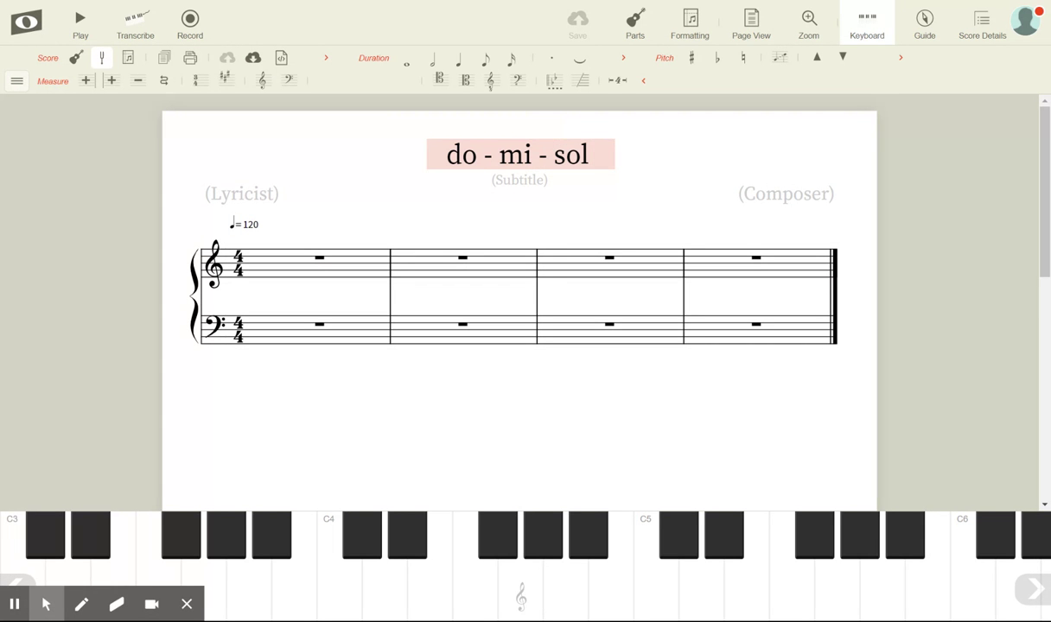
text( ROUGH)
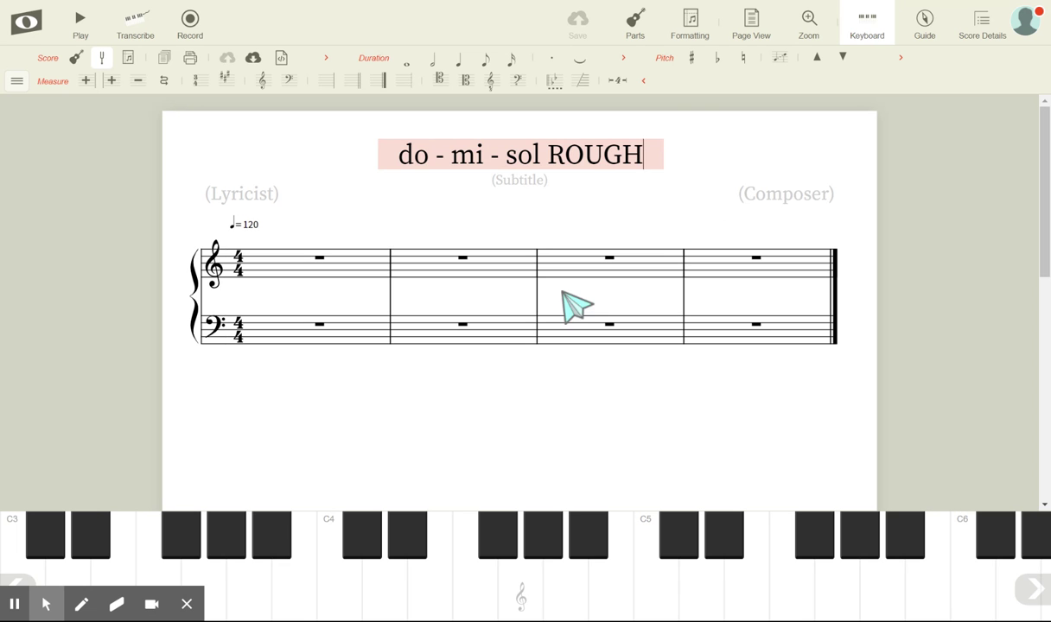
Fill in the composer as "First and Last Name" and the lyricist as "Day & Block"
click(778, 197)
text(First and Last Name)
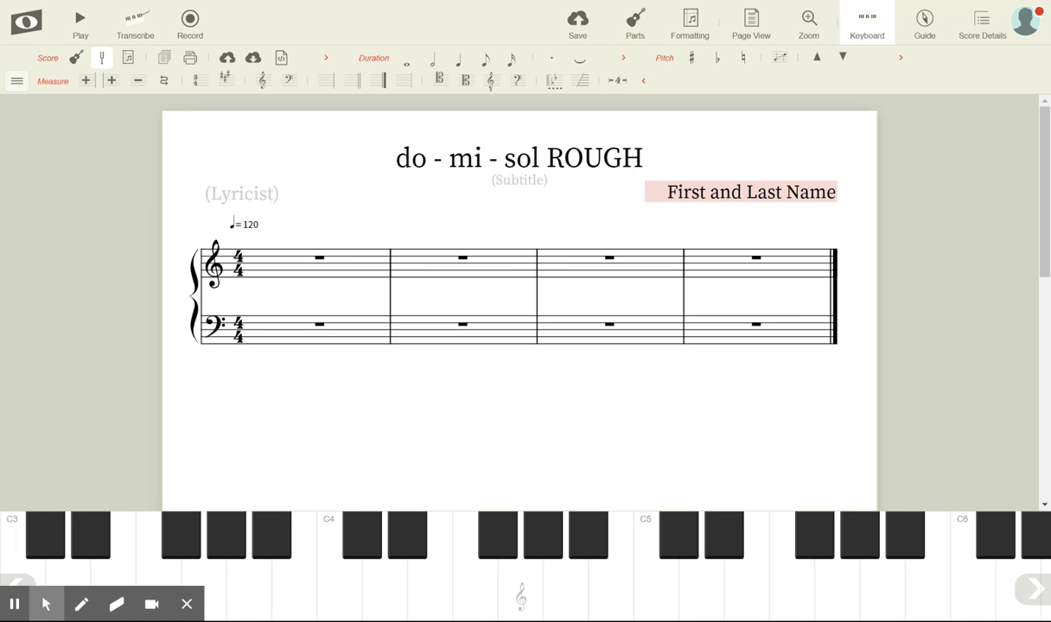
click(270, 195)
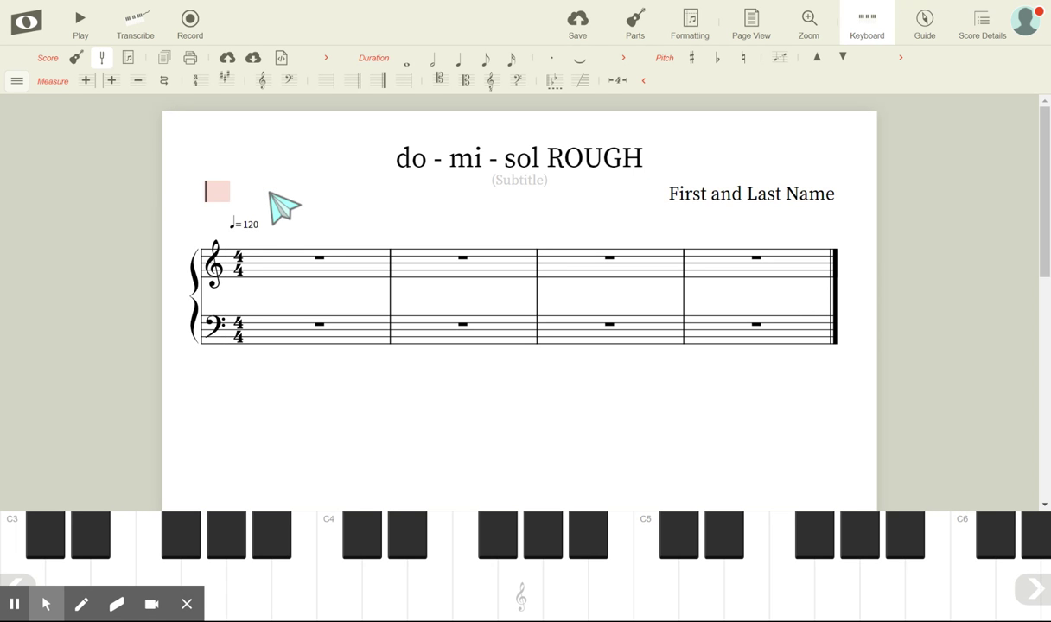
text(Day Block)
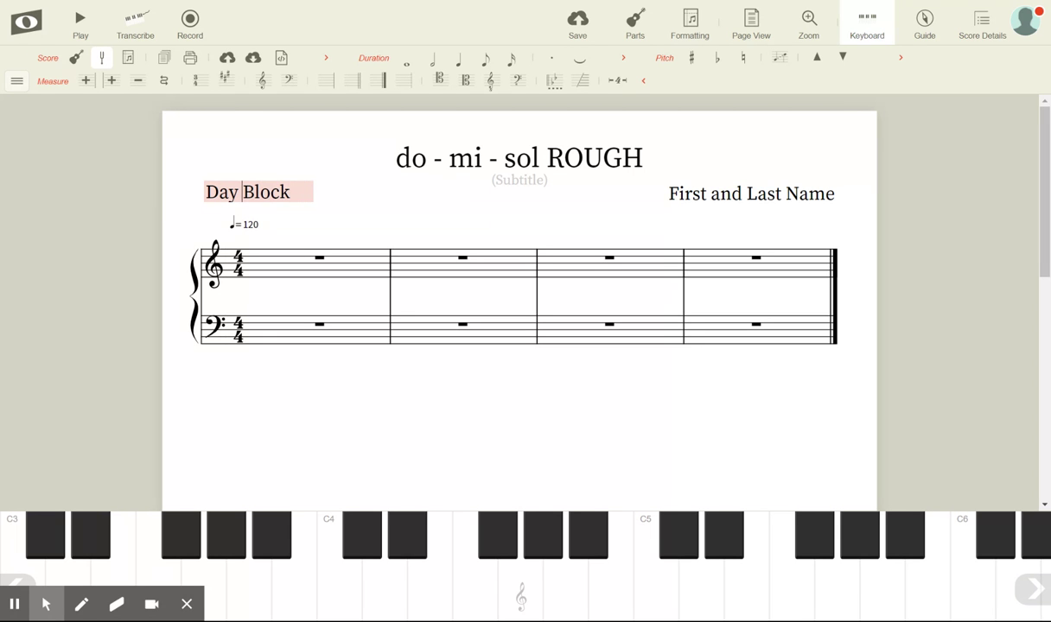
text(&)
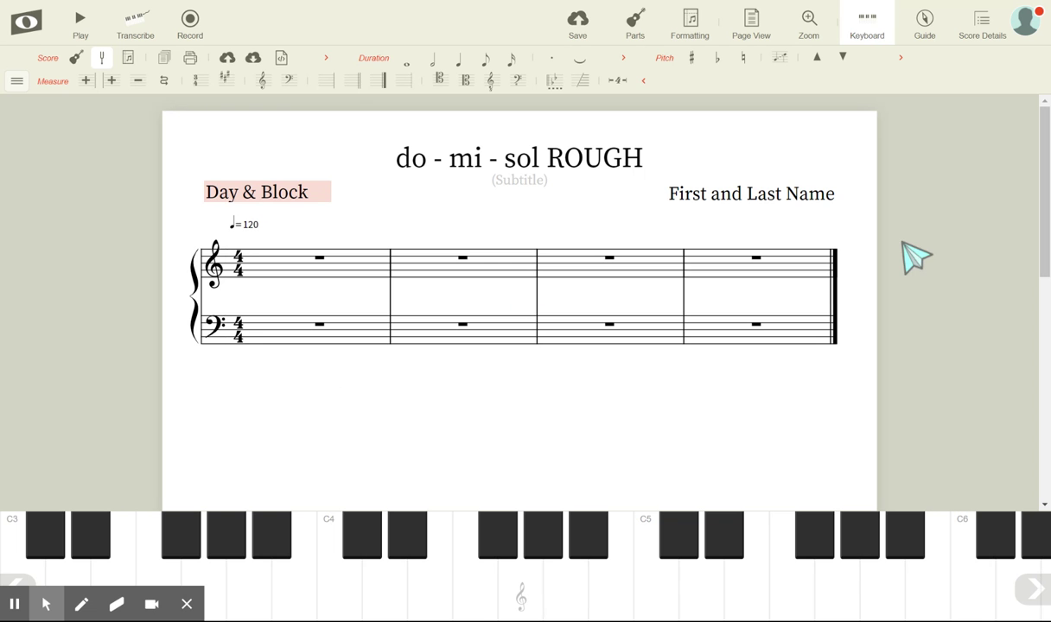
click(860, 233)
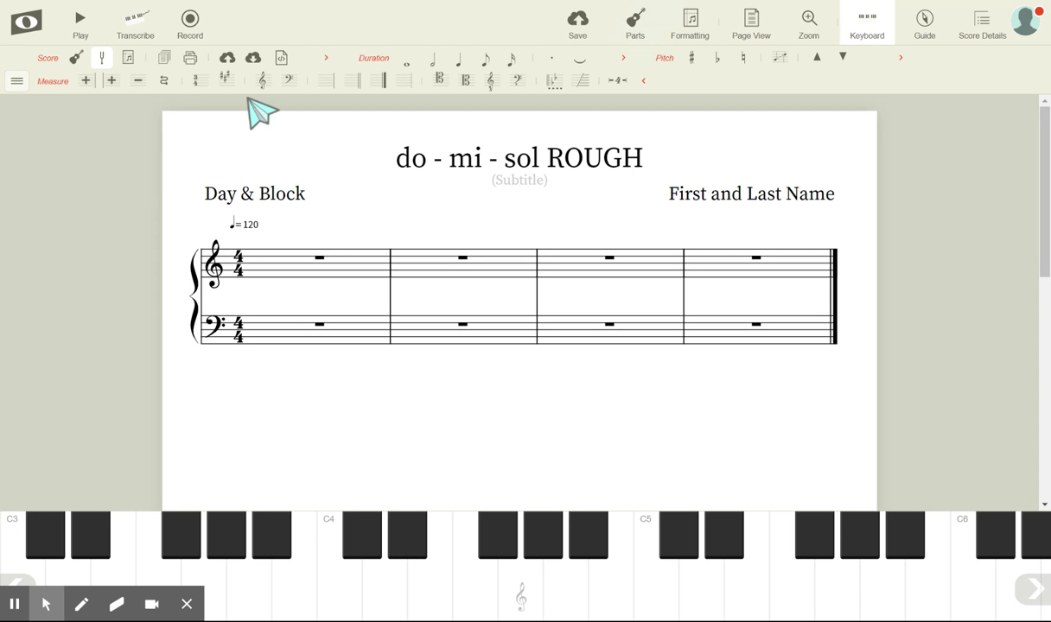
click(17, 82)
click(32, 110)
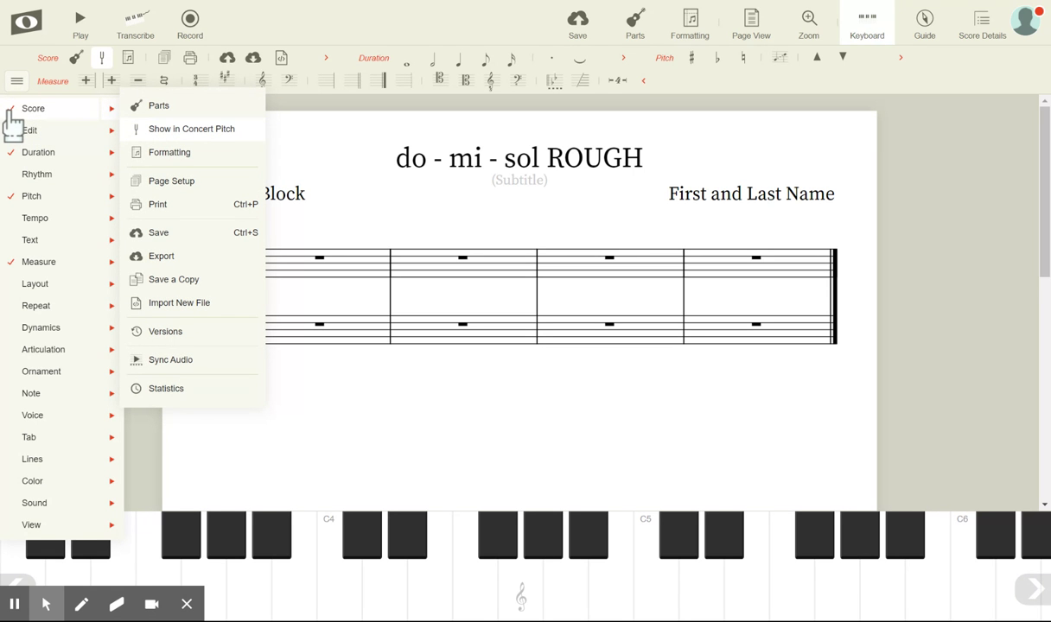
click(877, 183)
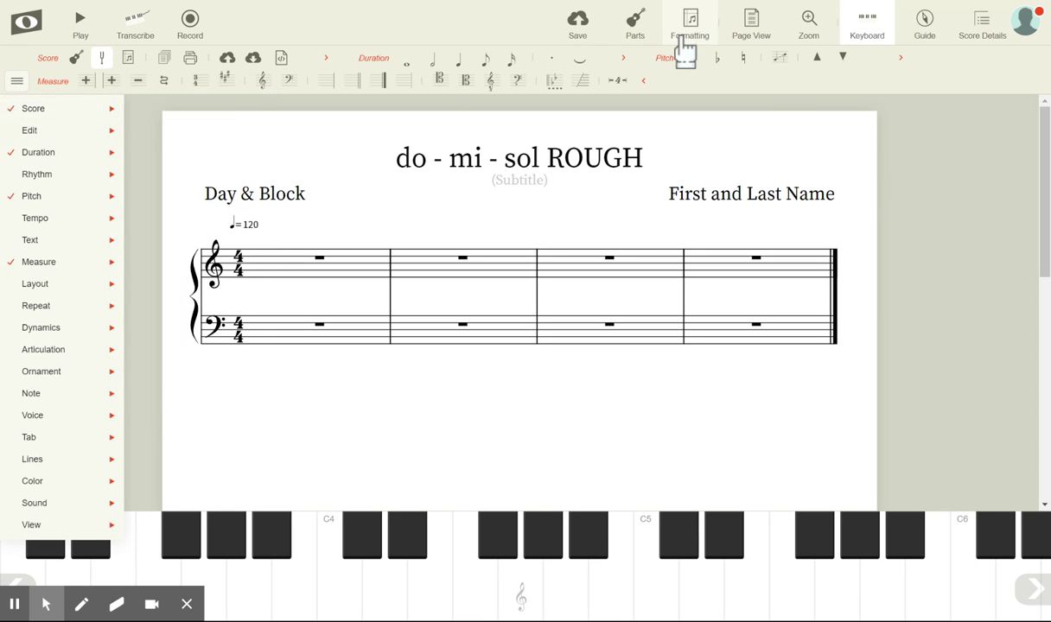
Add a Rhythm part from the Unpitched Percussion instruments to the score
click(635, 33)
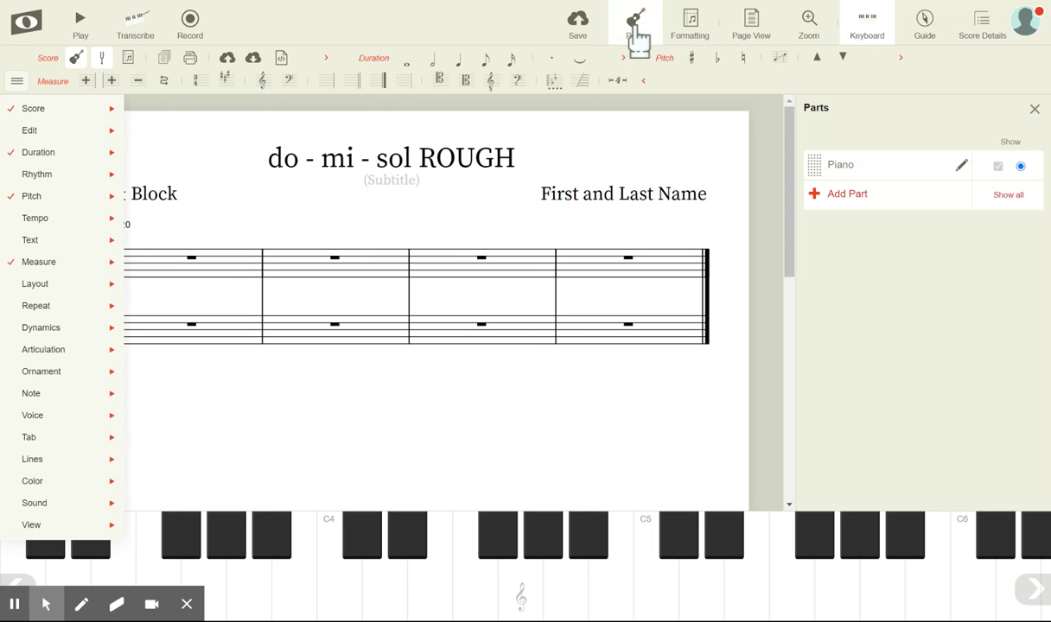
click(17, 82)
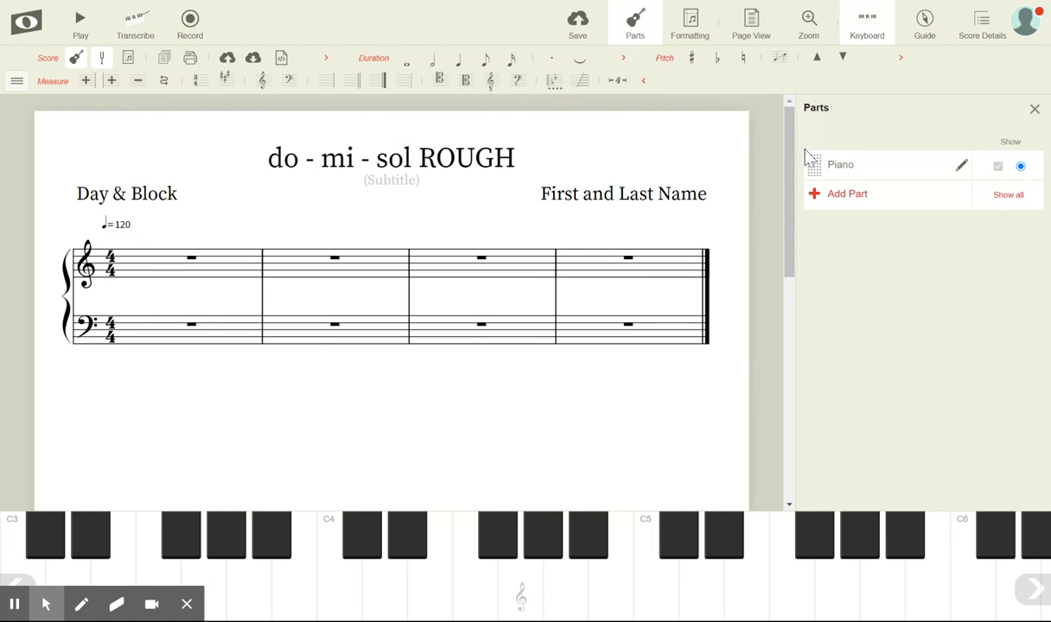
click(829, 202)
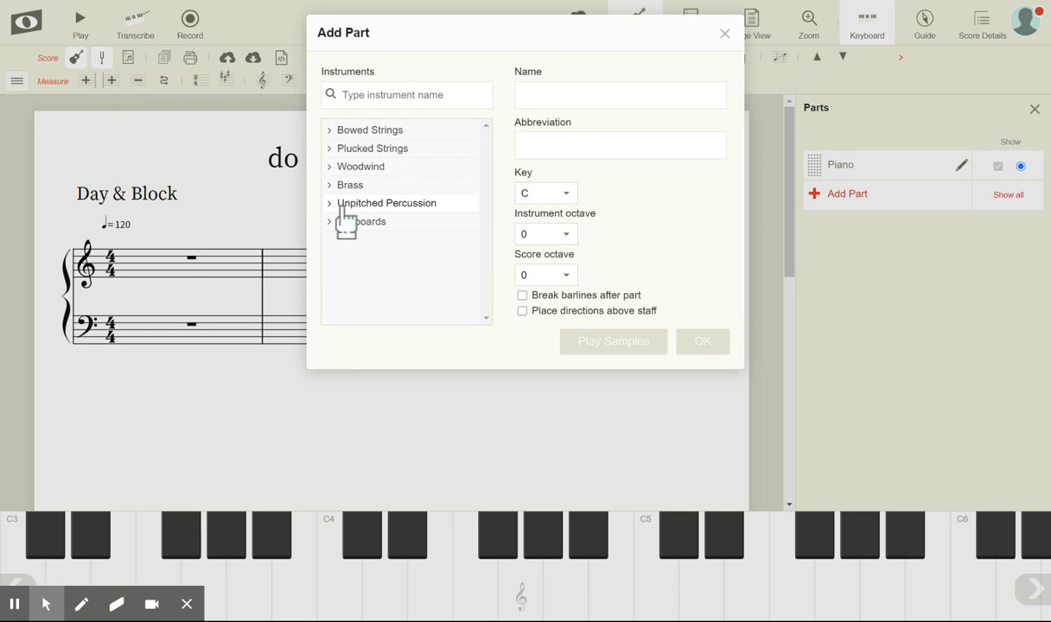
click(425, 208)
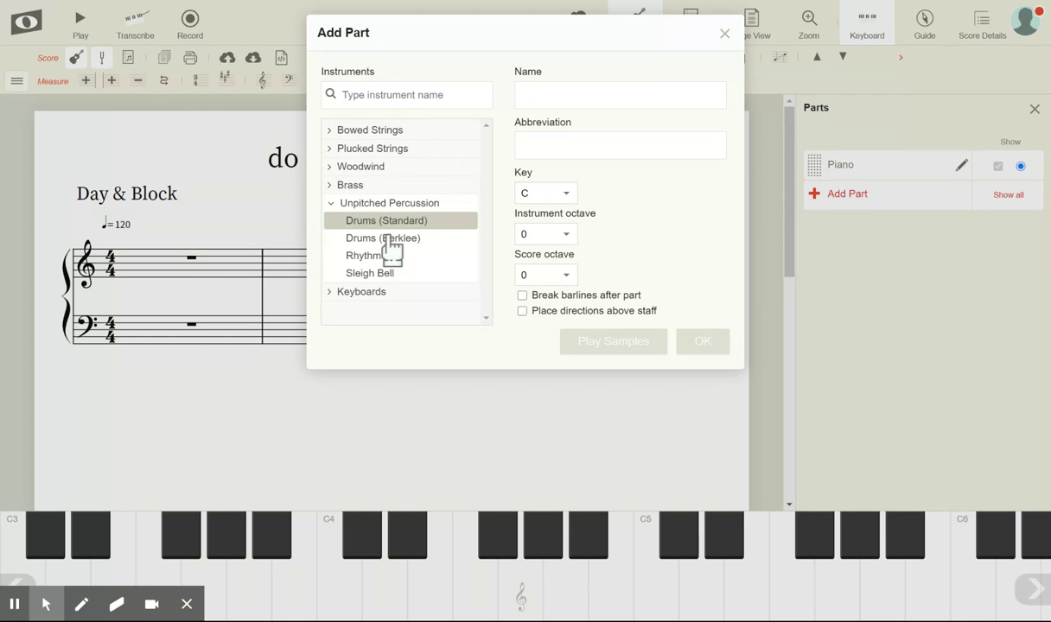
click(380, 259)
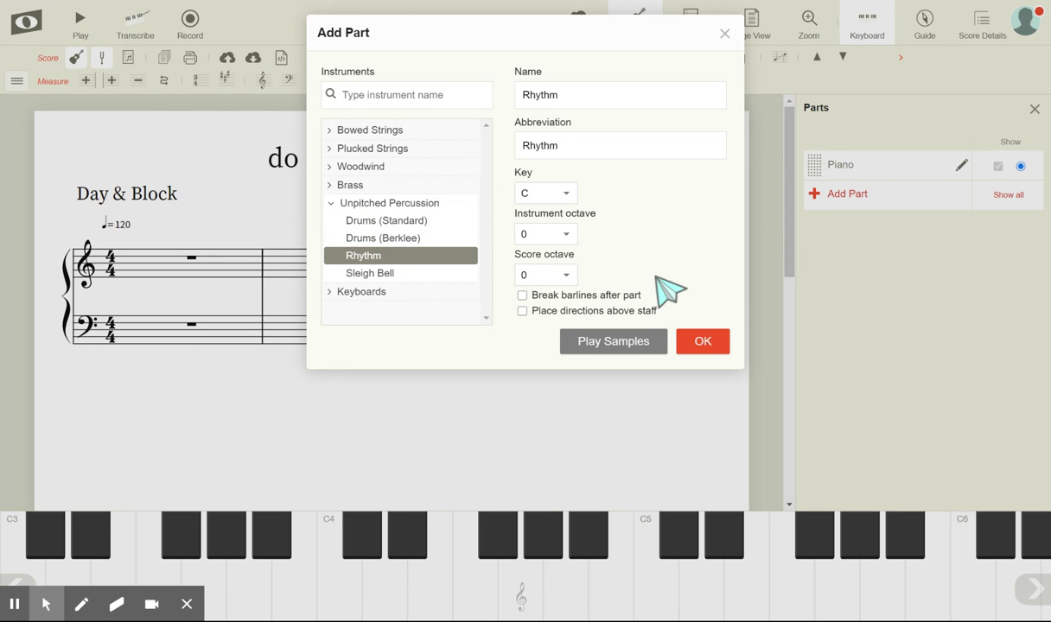
click(718, 343)
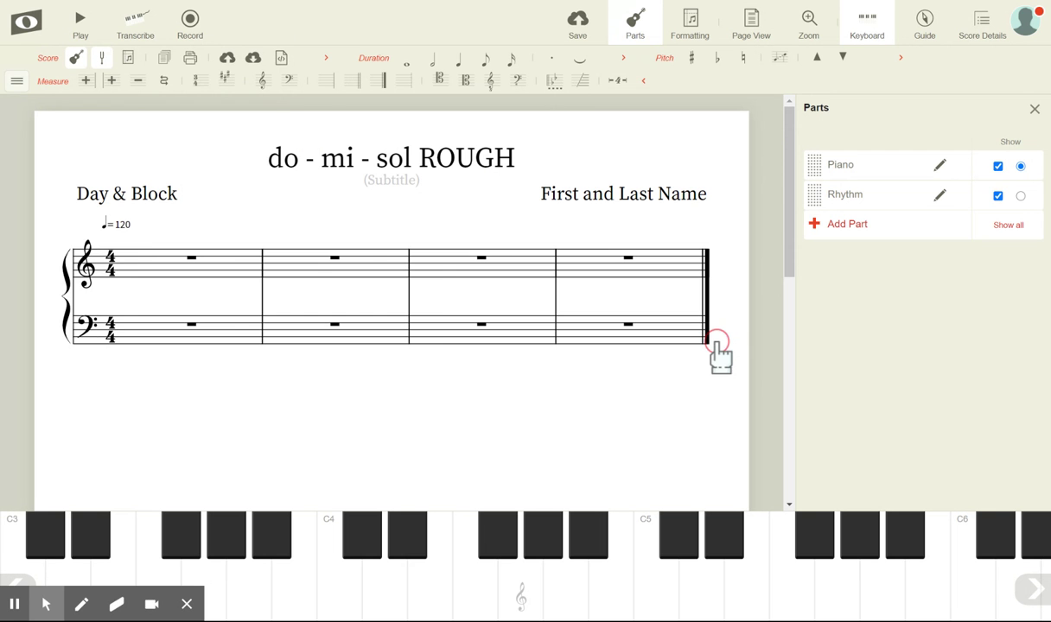
Show both parts and delete the Piano part so that only Rhythm remains
click(1020, 166)
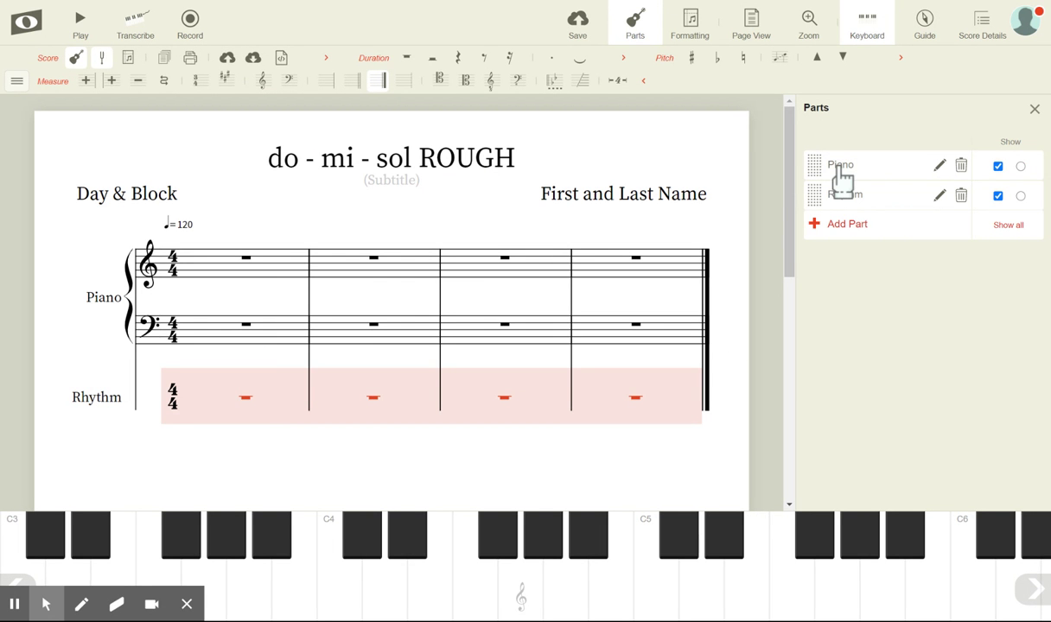
click(961, 166)
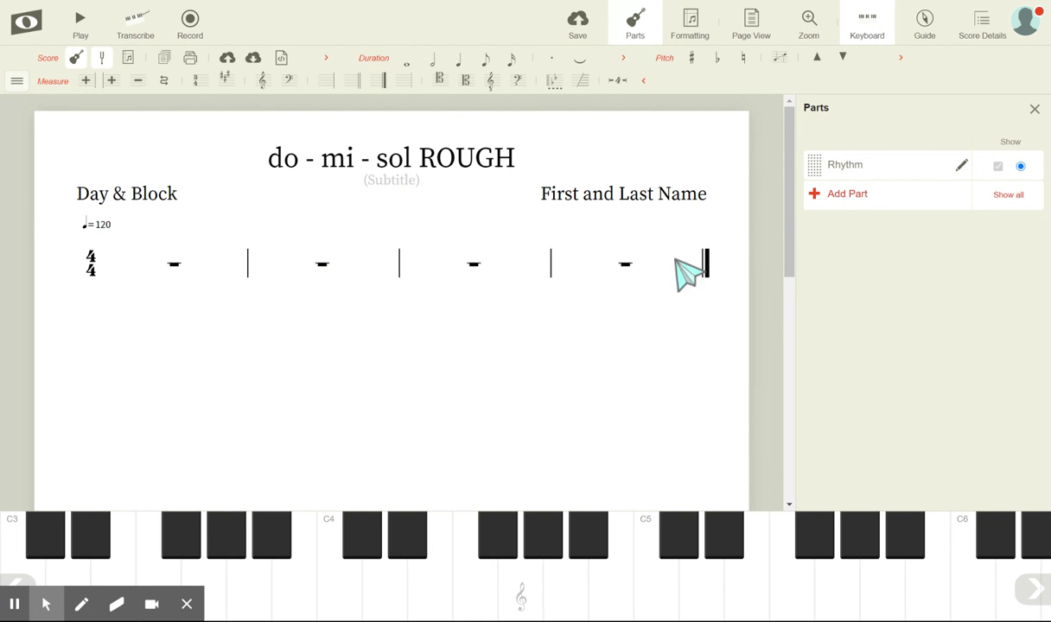
click(1036, 111)
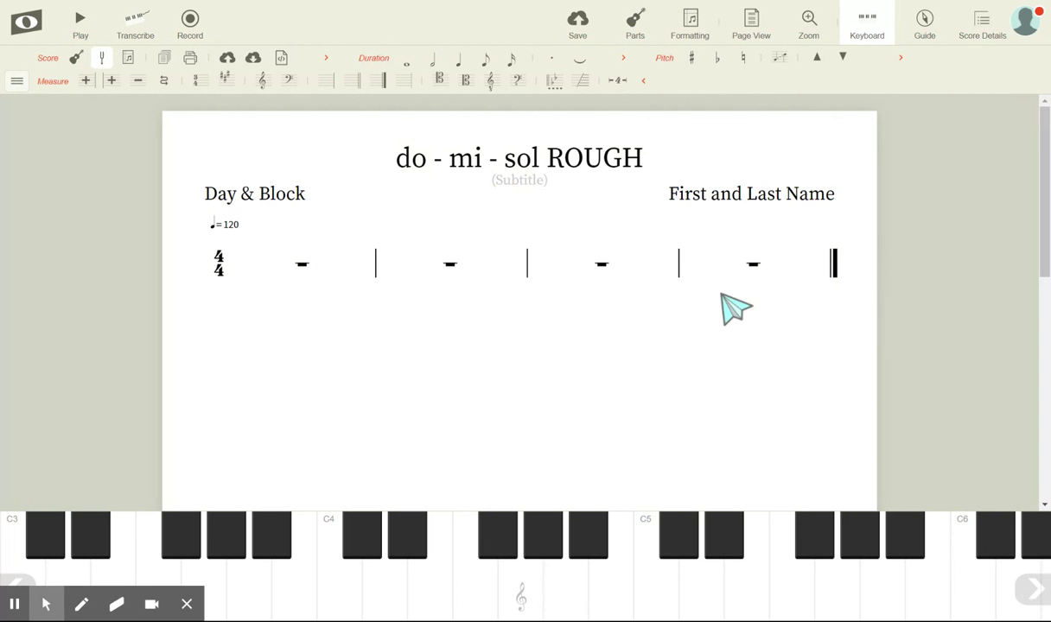
Hide the on-screen piano keyboard
click(17, 81)
mouse_move(33, 525)
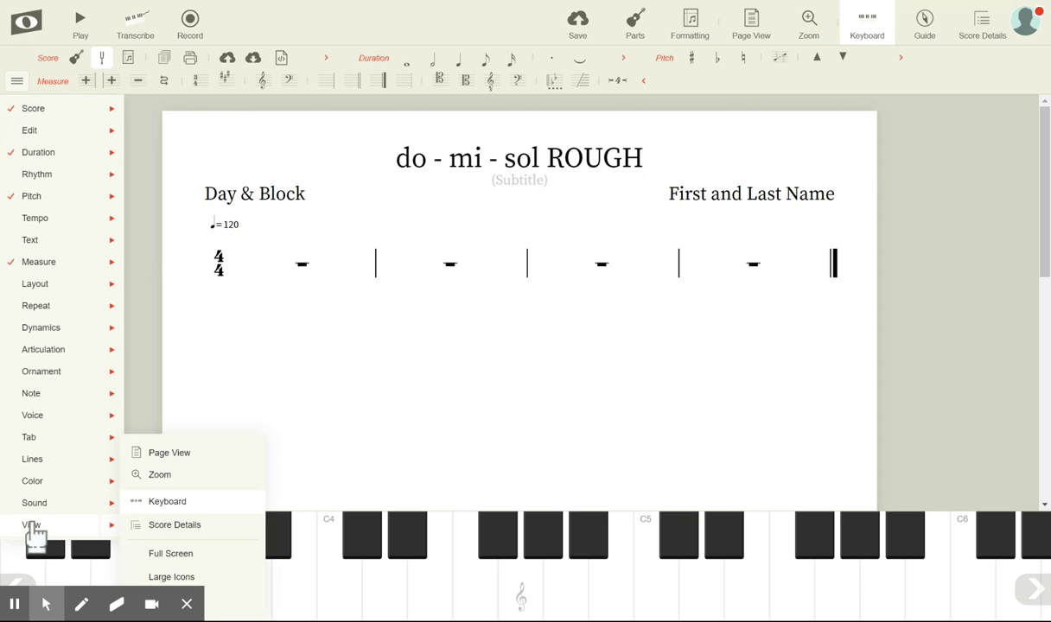
click(163, 503)
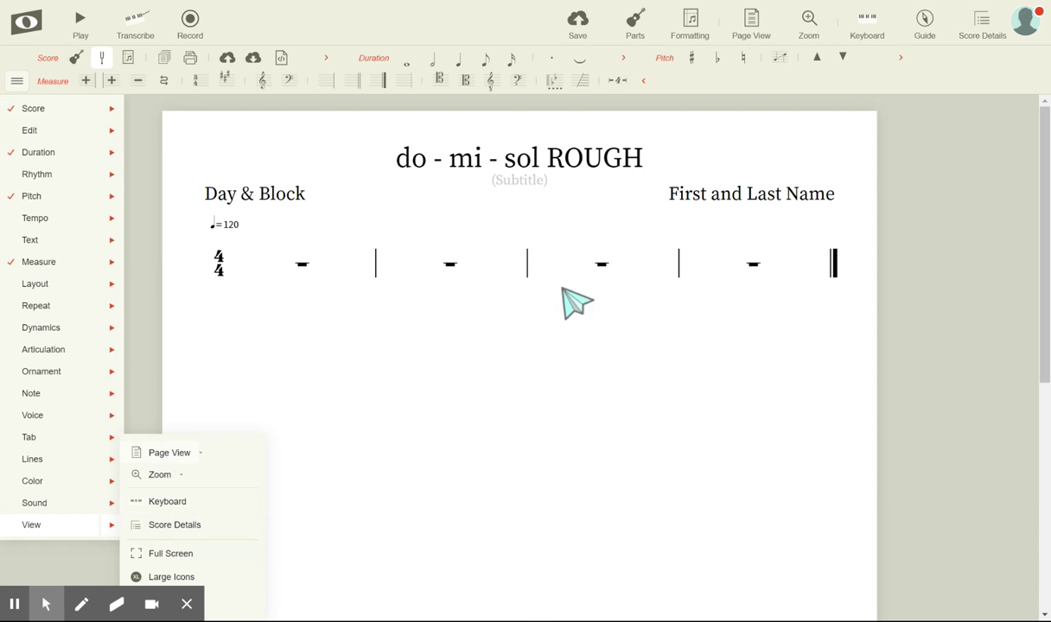
click(17, 81)
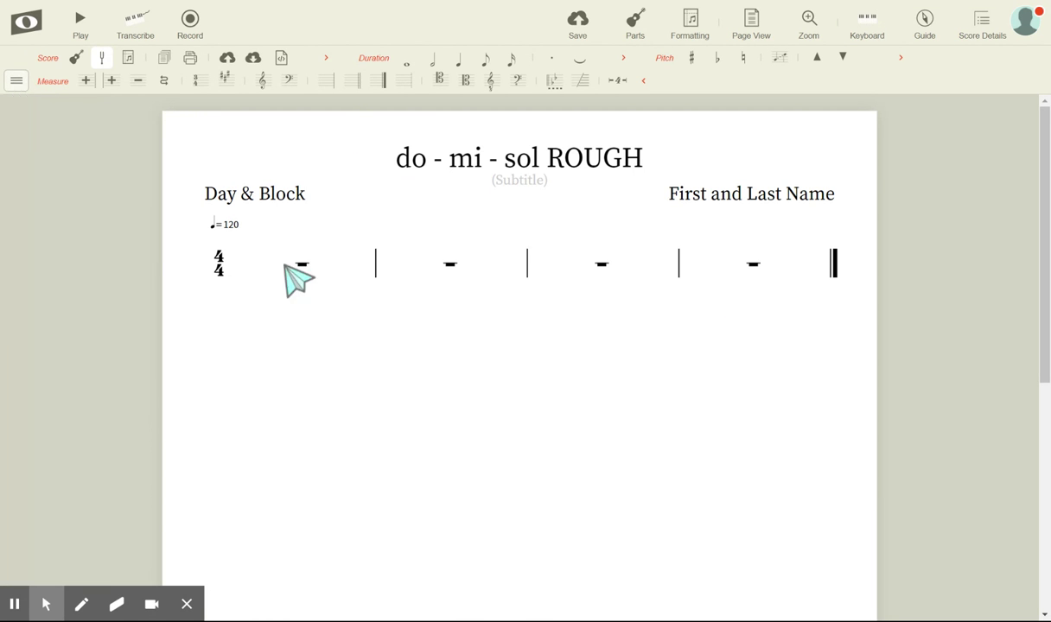
Add twelve measures after the fourth one, extending the score to 16 measures in four lines
click(778, 274)
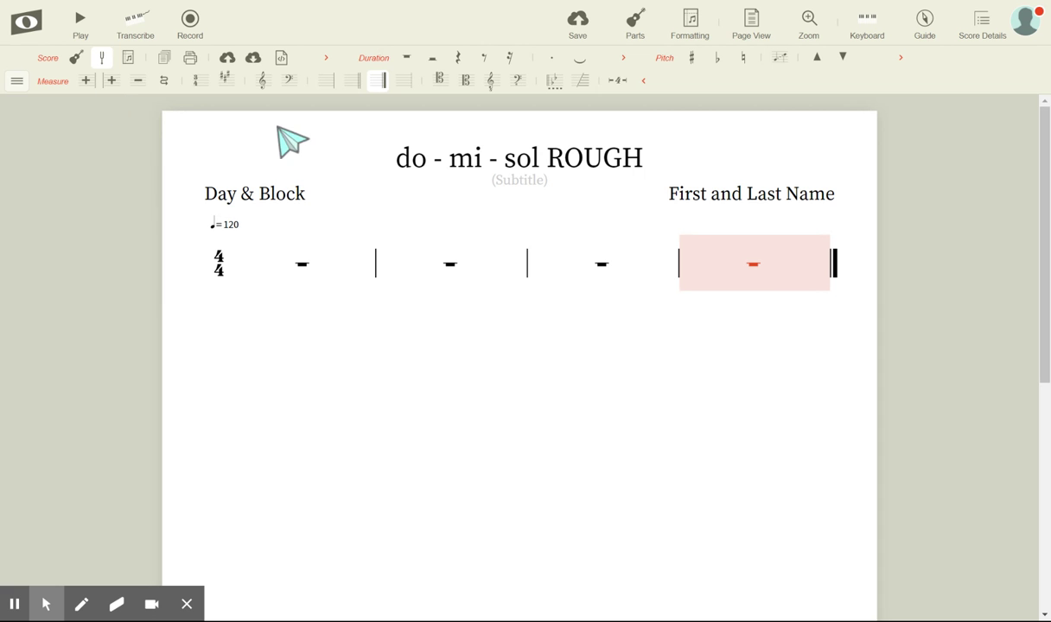
click(112, 81)
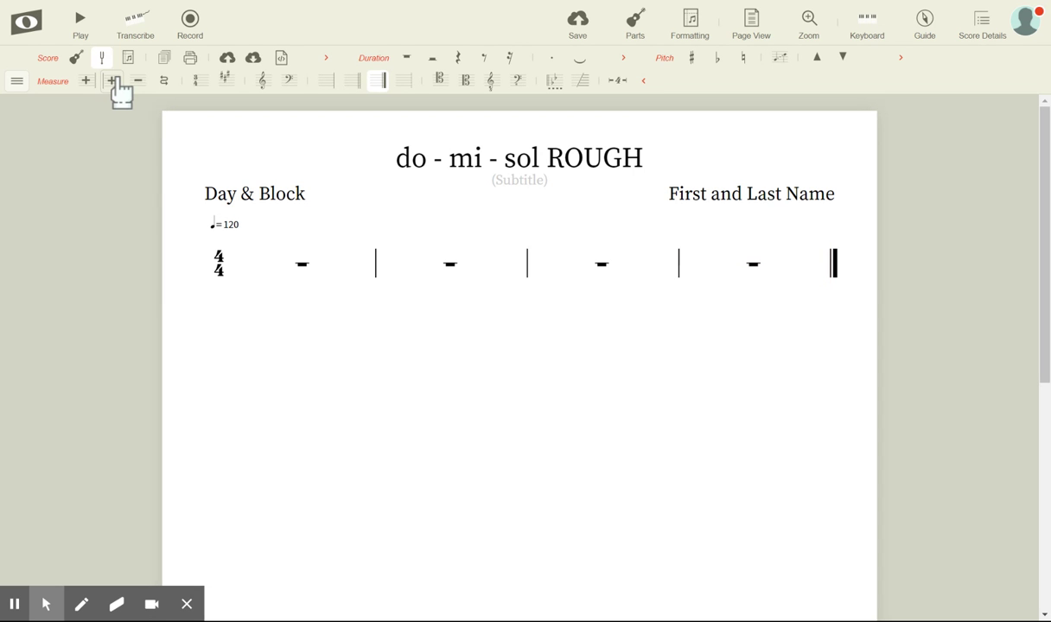
click(117, 81)
click(313, 365)
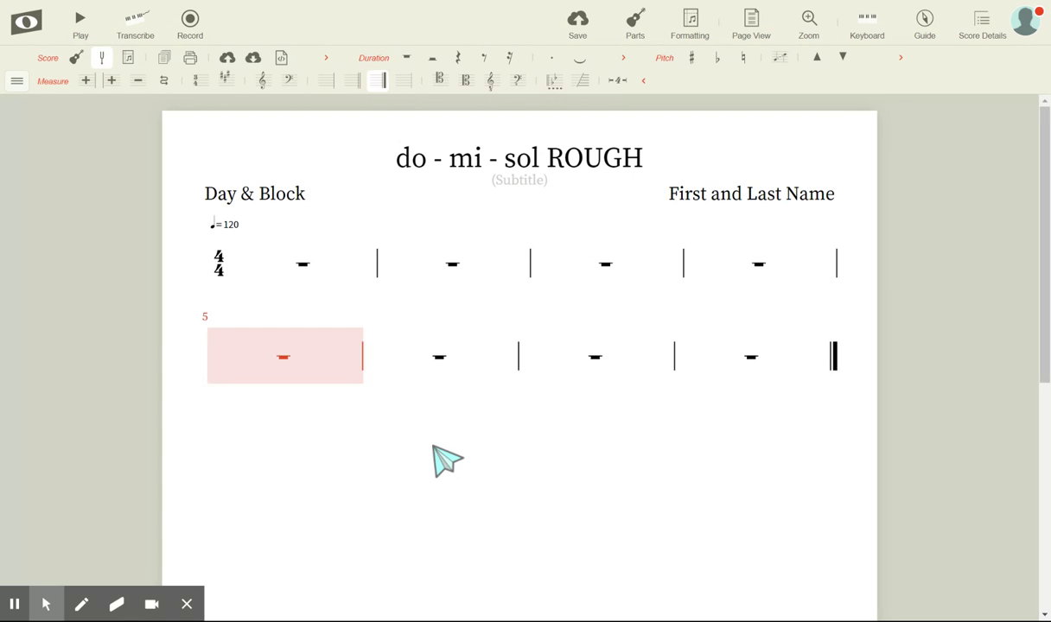
click(793, 371)
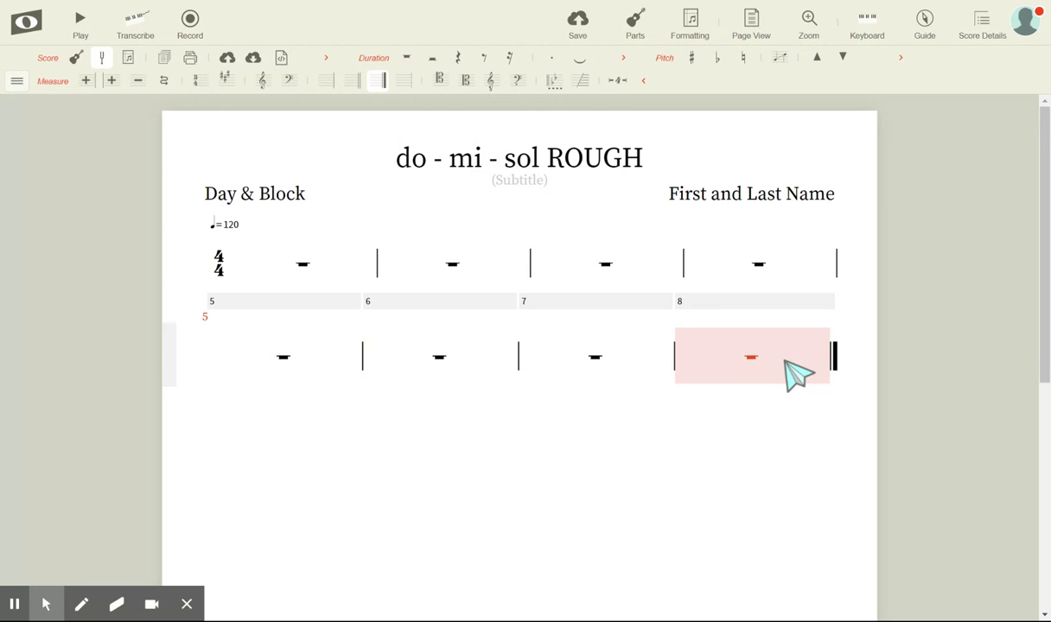
click(684, 302)
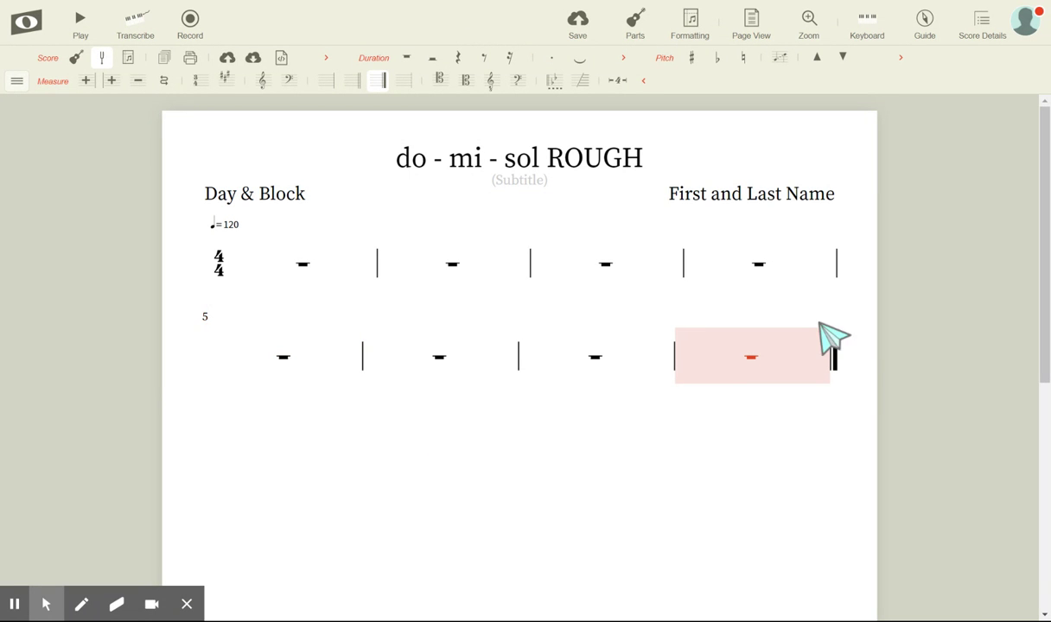
click(112, 86)
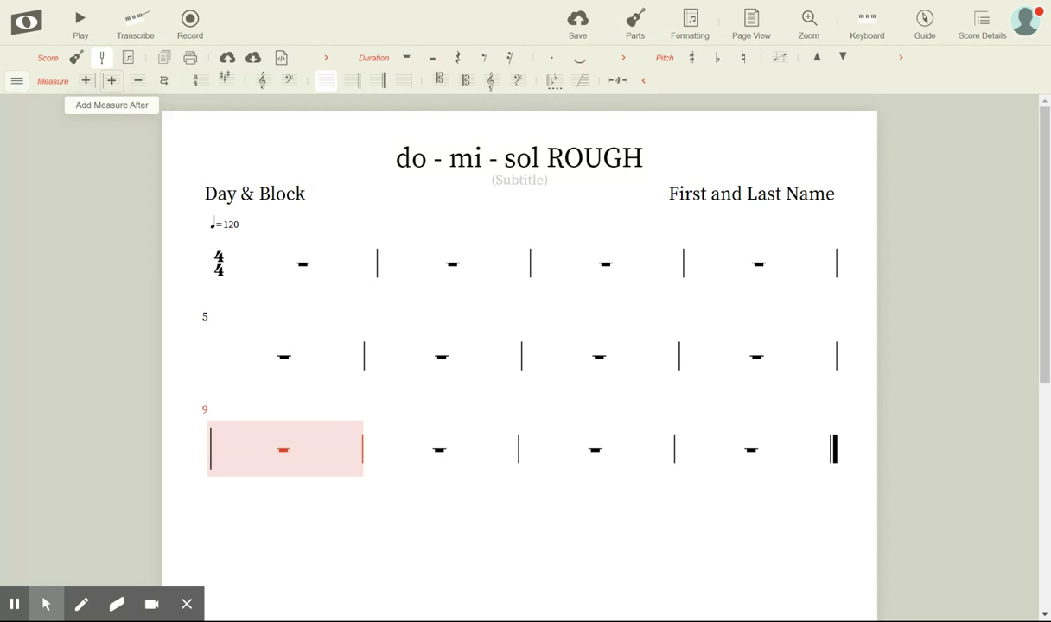
click(741, 465)
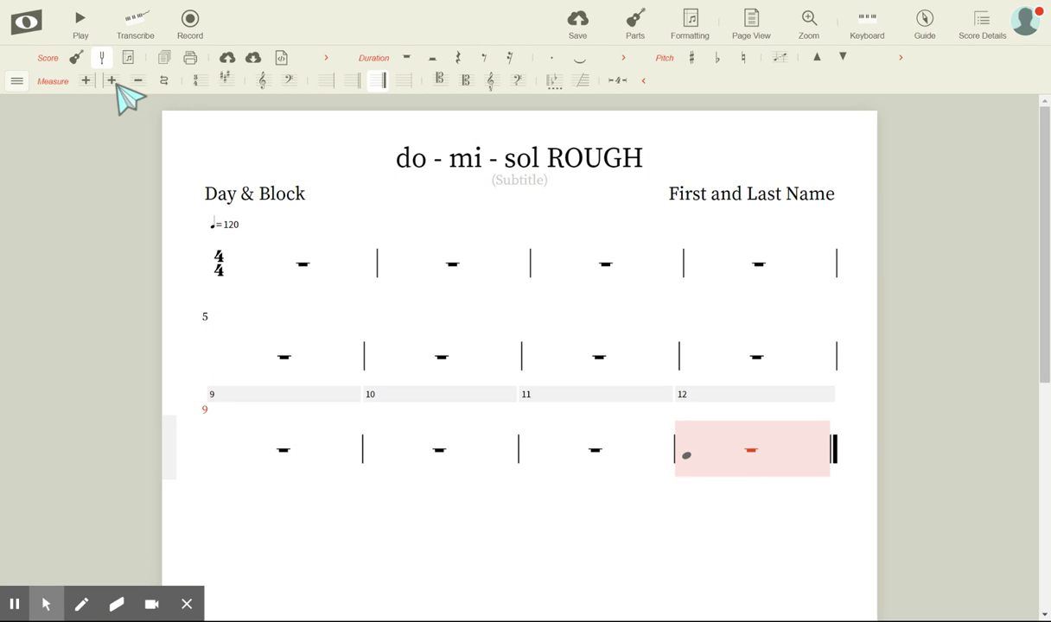
click(111, 81)
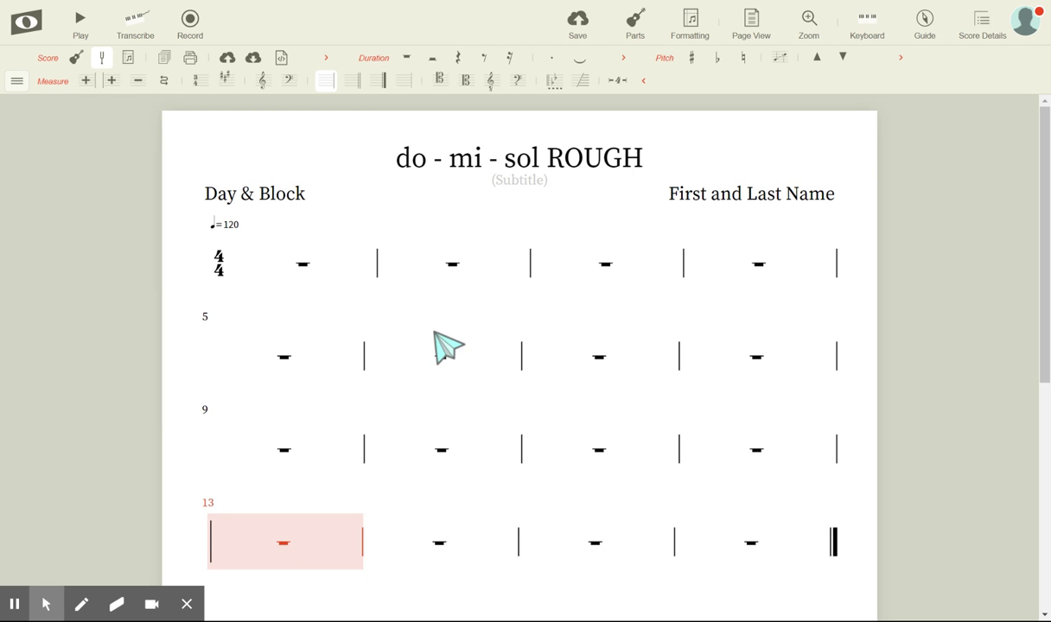
Fill measure 1 with two quarter notes, a quarter rest and a final quarter note
click(278, 276)
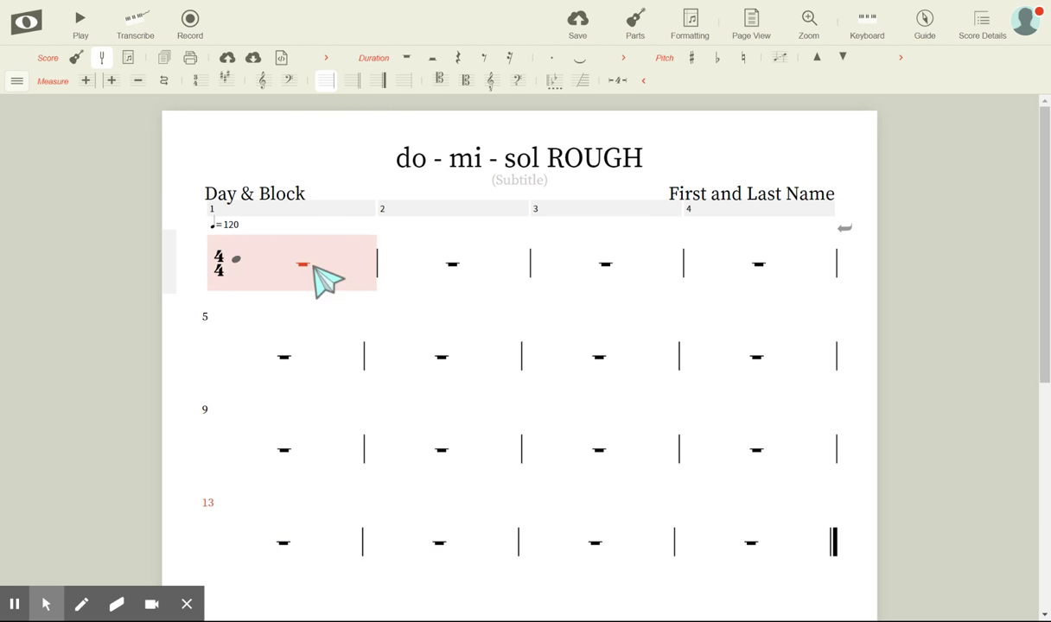
click(266, 277)
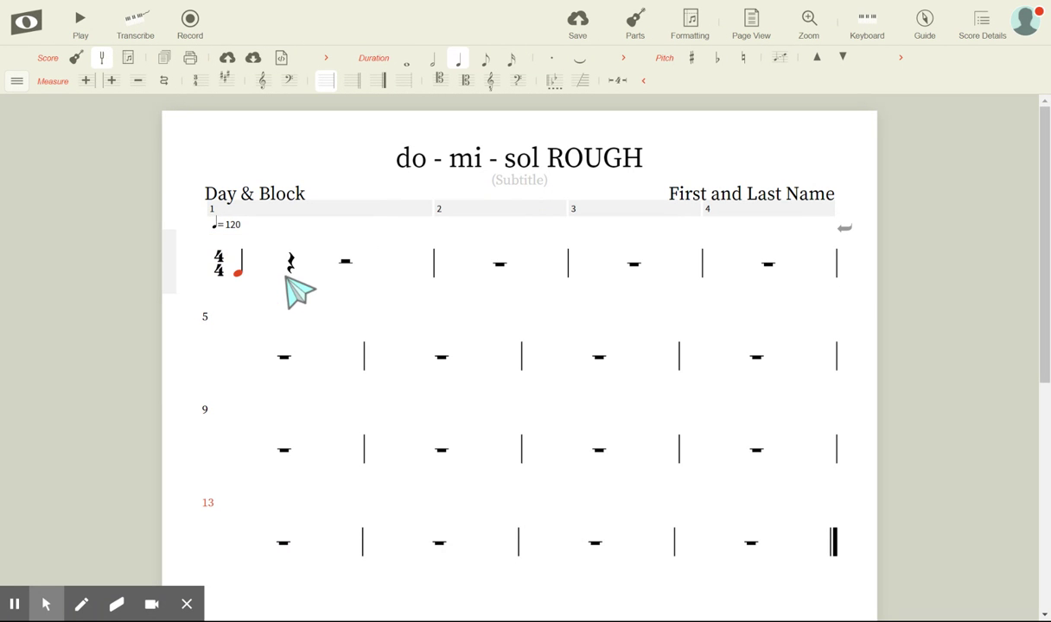
click(292, 271)
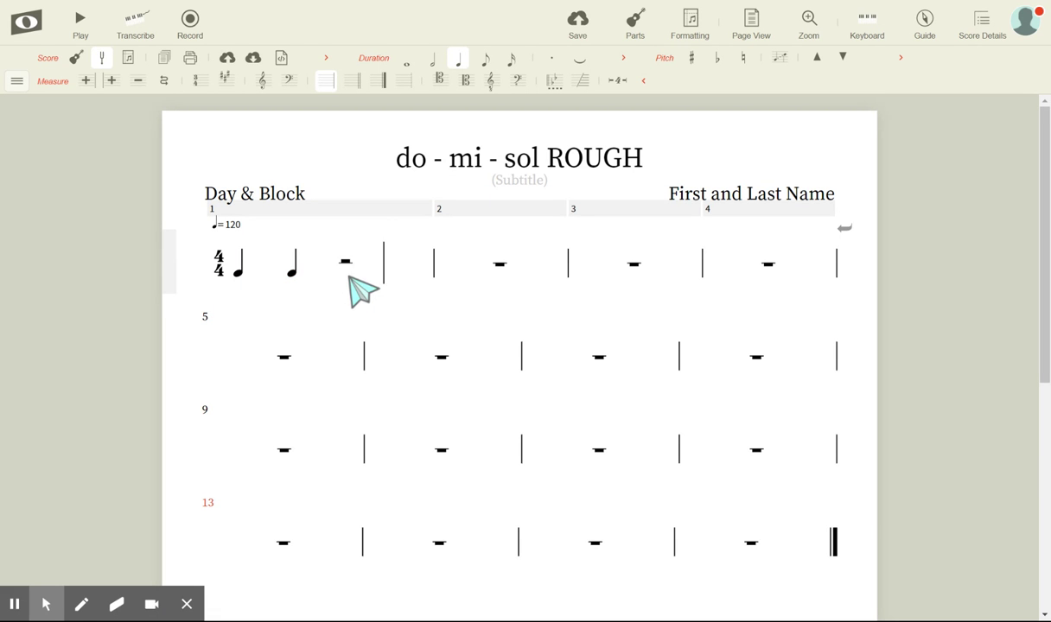
click(348, 277)
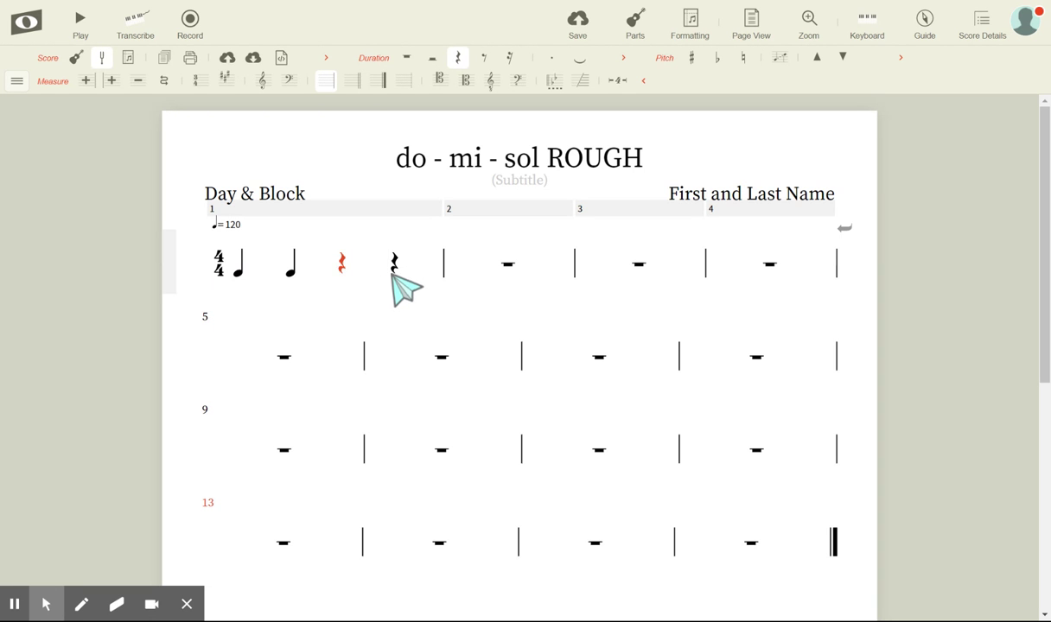
click(394, 287)
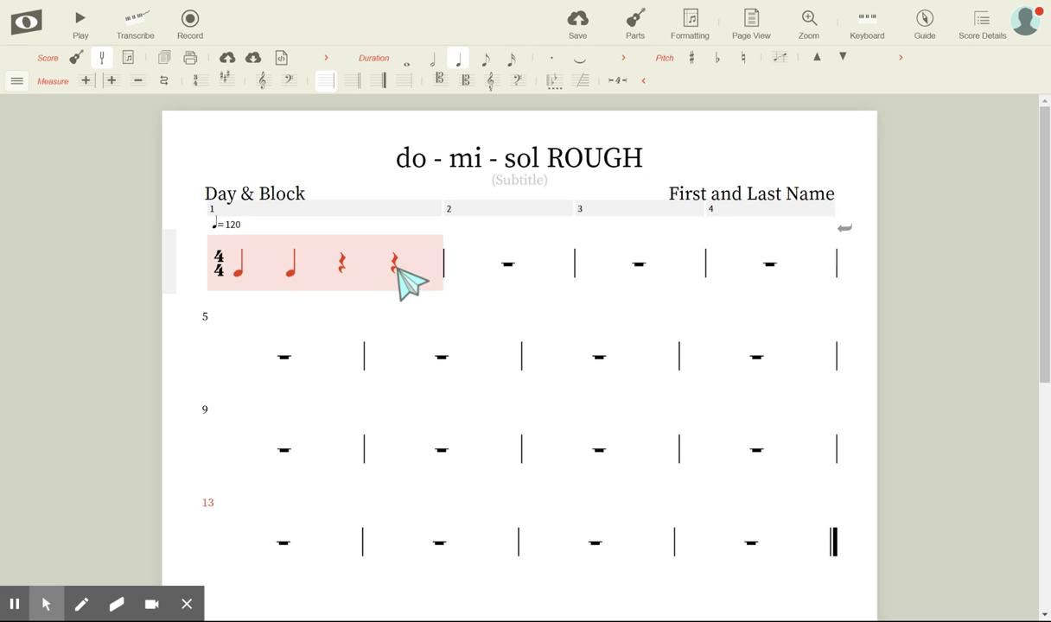
click(400, 278)
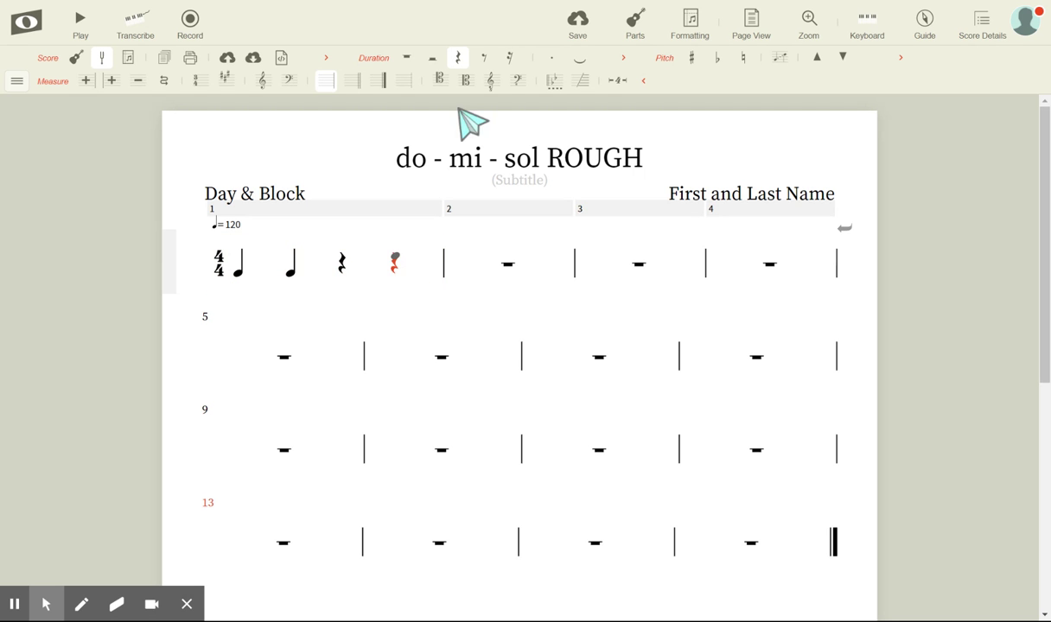
click(396, 275)
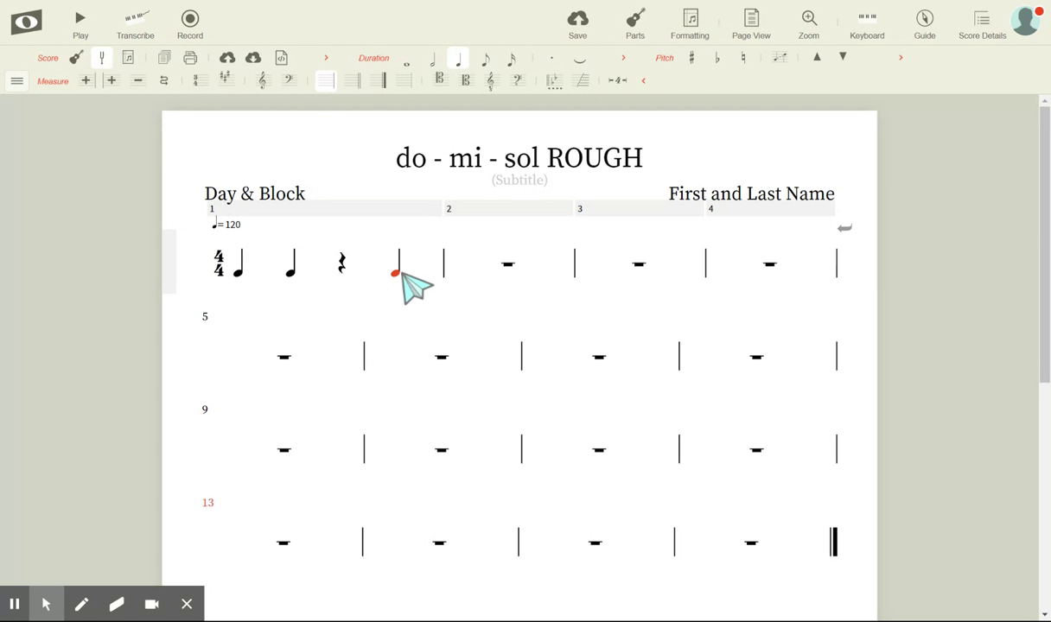
Fill measure 2 with two quarter notes followed by a half note
click(476, 275)
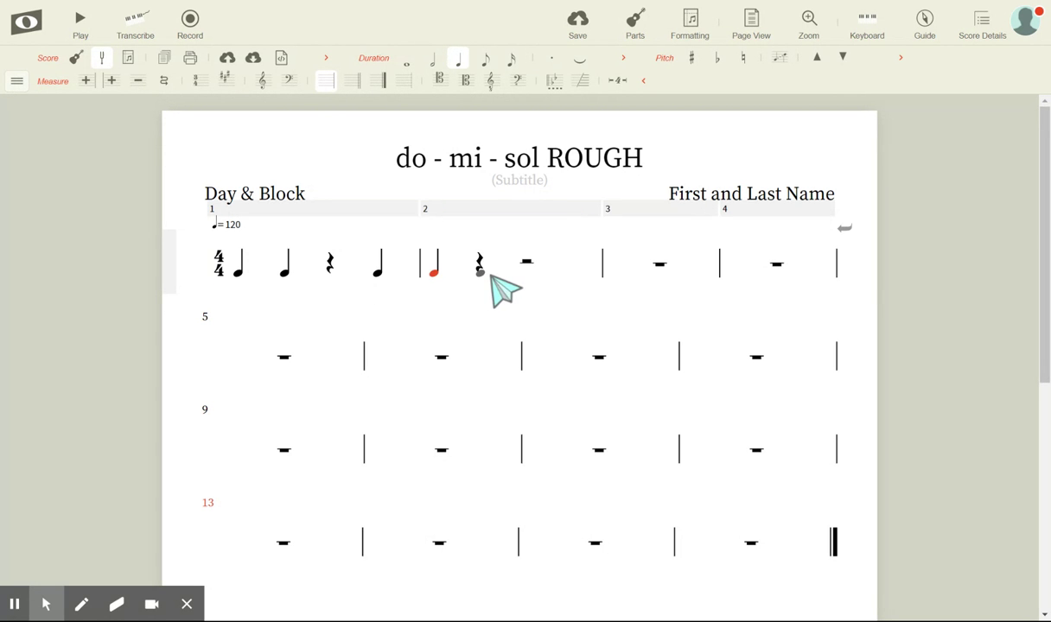
click(522, 275)
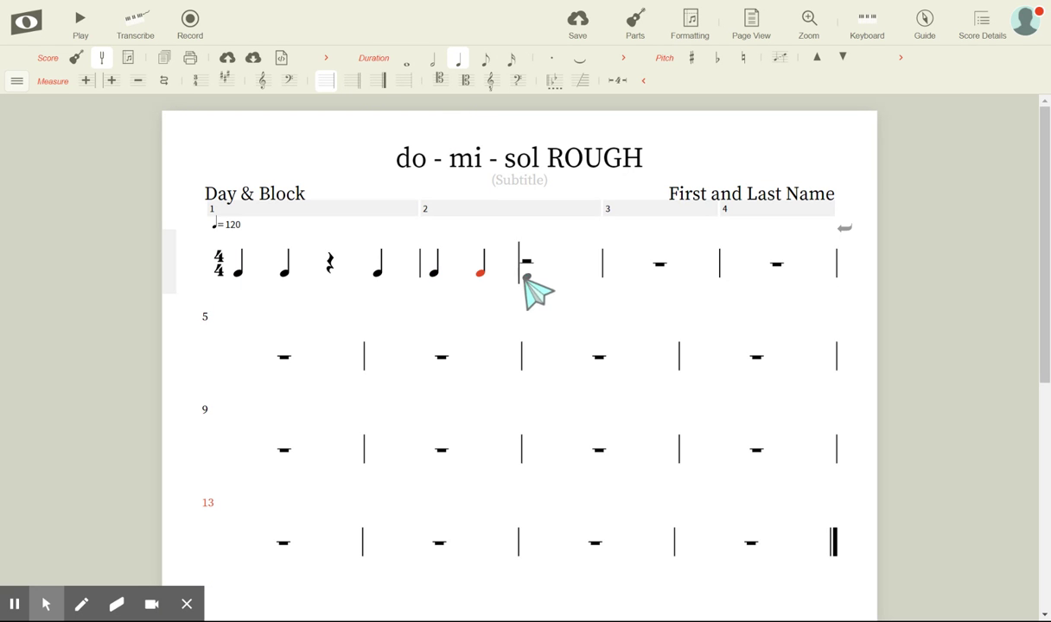
click(523, 275)
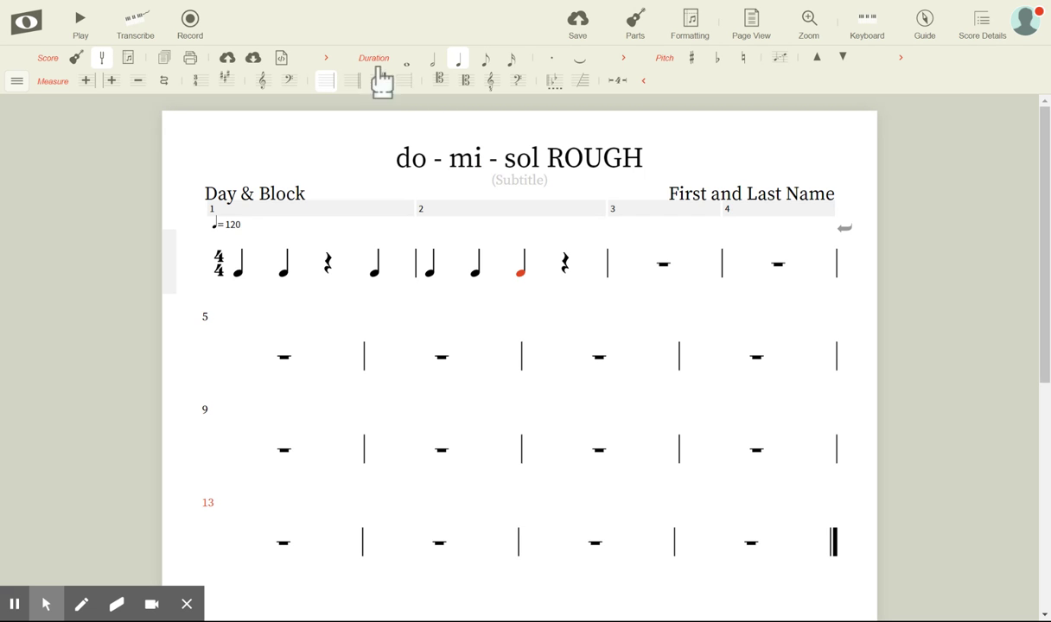
click(435, 64)
click(528, 275)
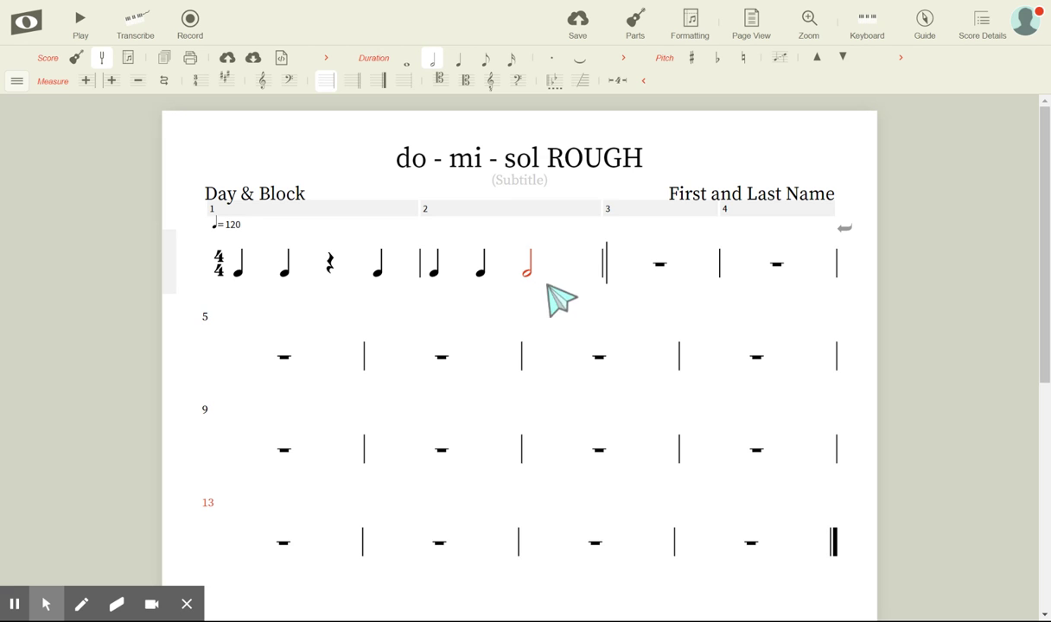
Fill measure 3 with two half notes
click(658, 267)
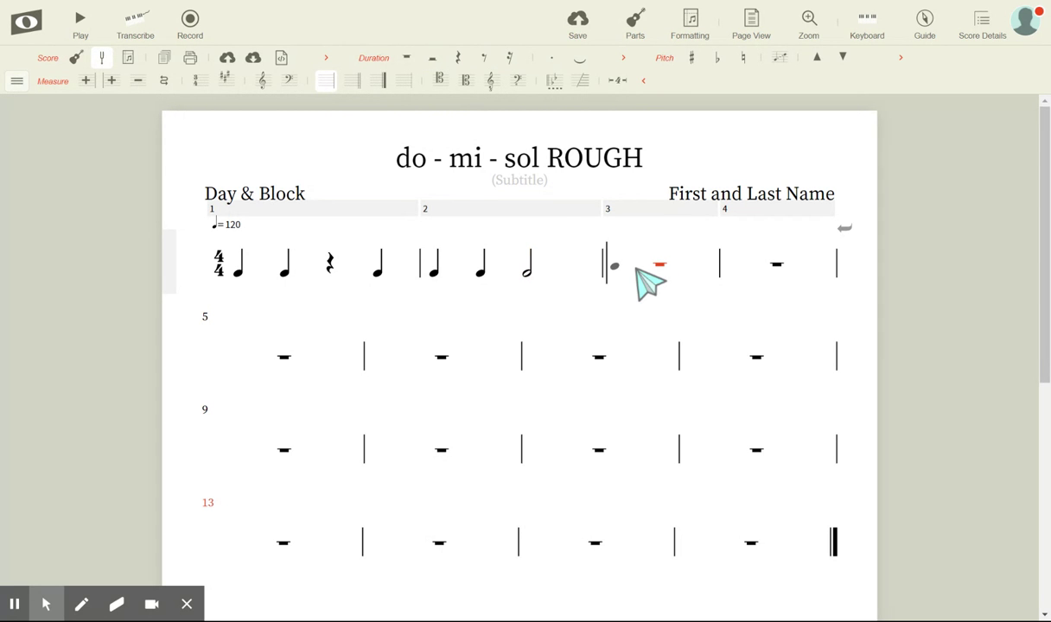
click(650, 280)
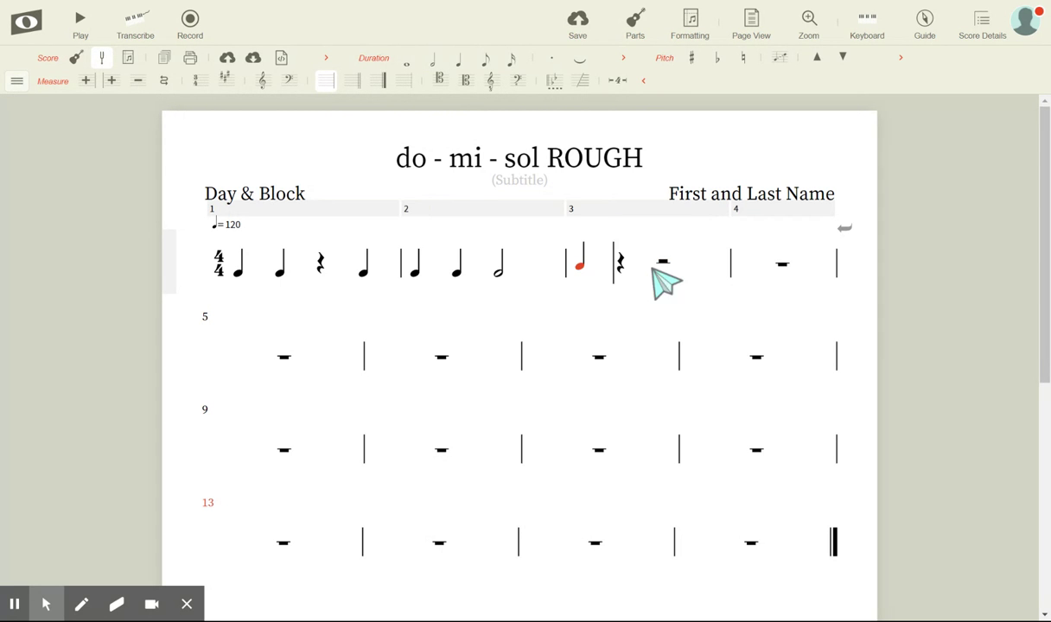
click(434, 60)
click(654, 265)
key(c)
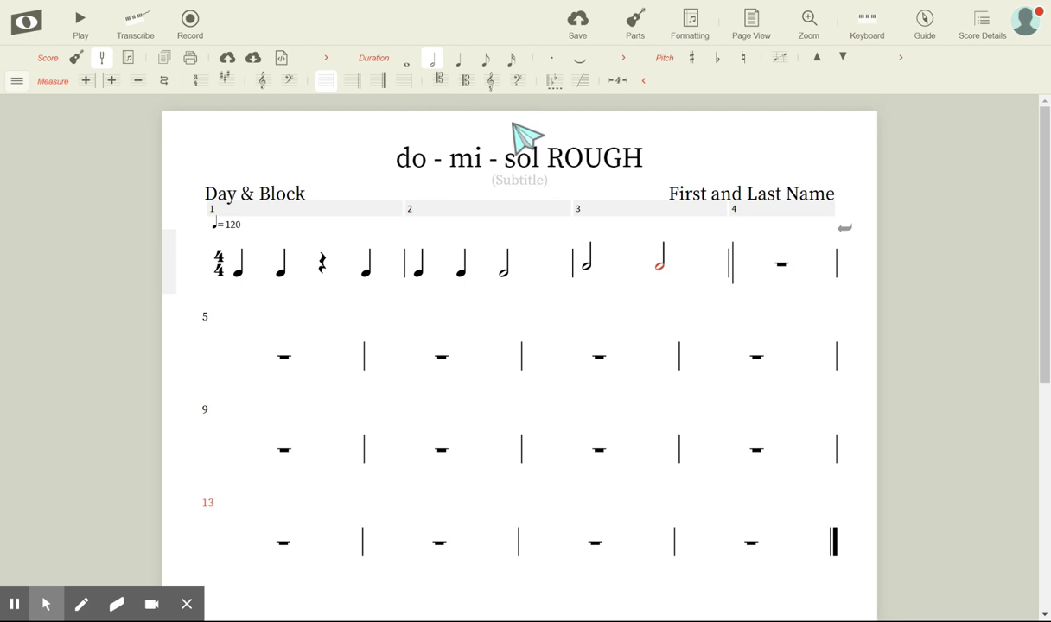
Fill measure 4 with three quarter notes, leaving a quarter rest on the last beat
click(761, 274)
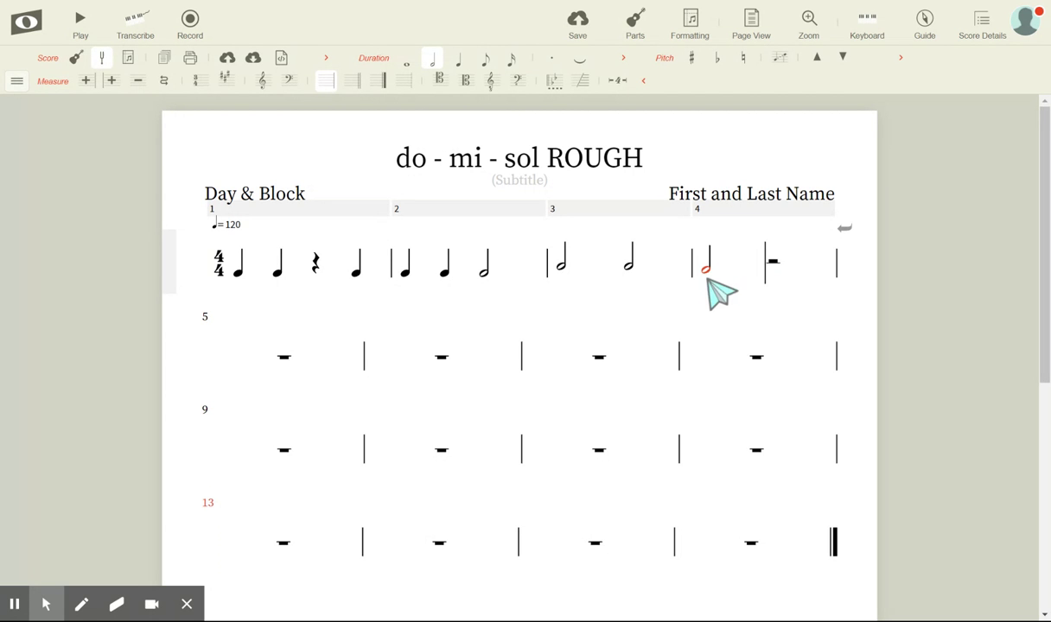
click(463, 64)
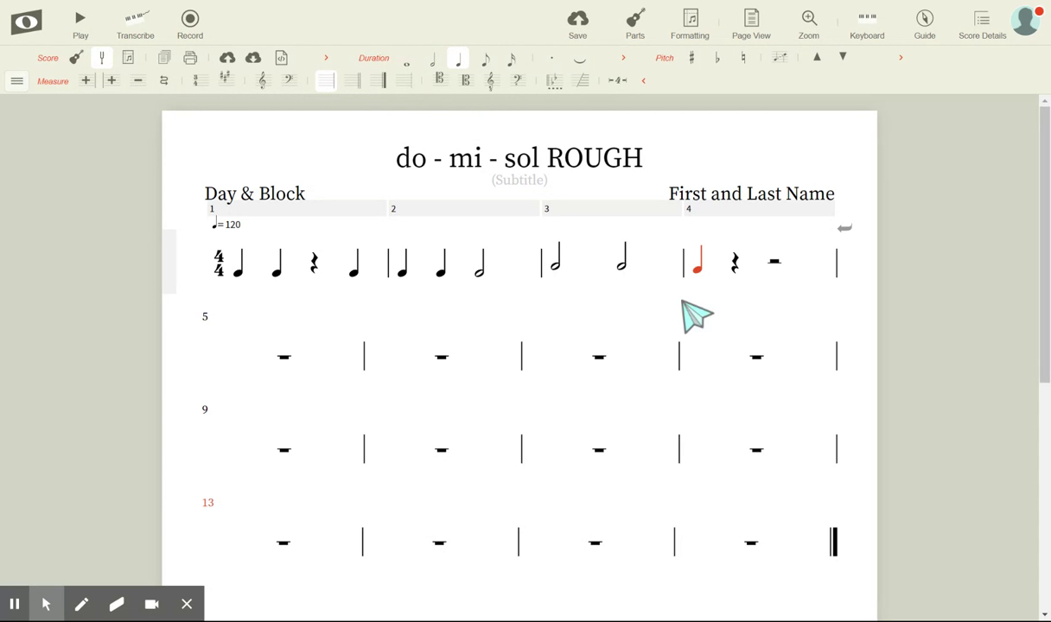
click(735, 275)
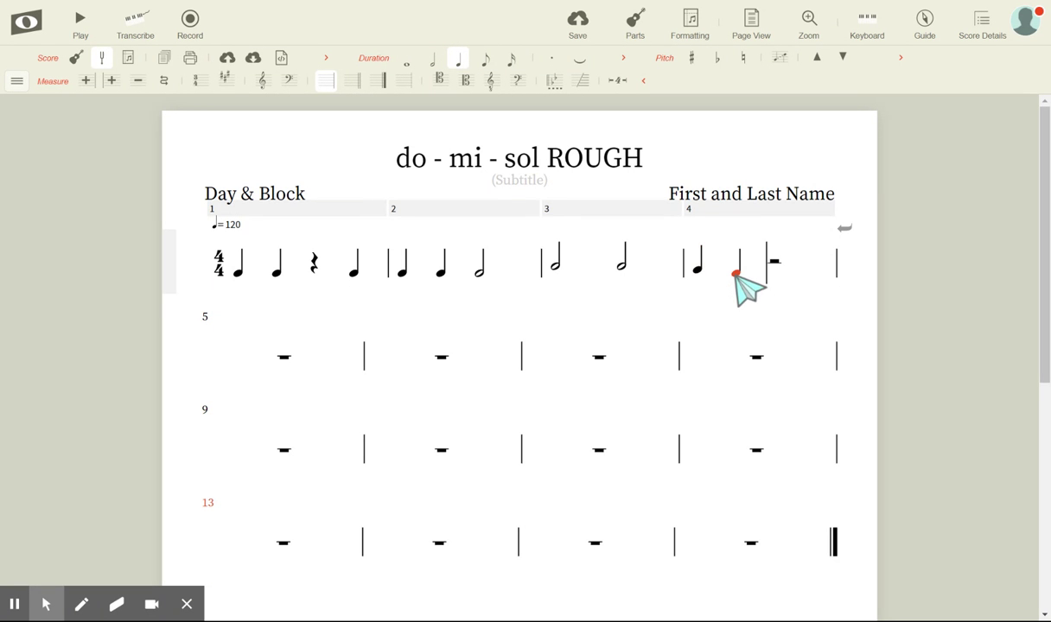
click(775, 269)
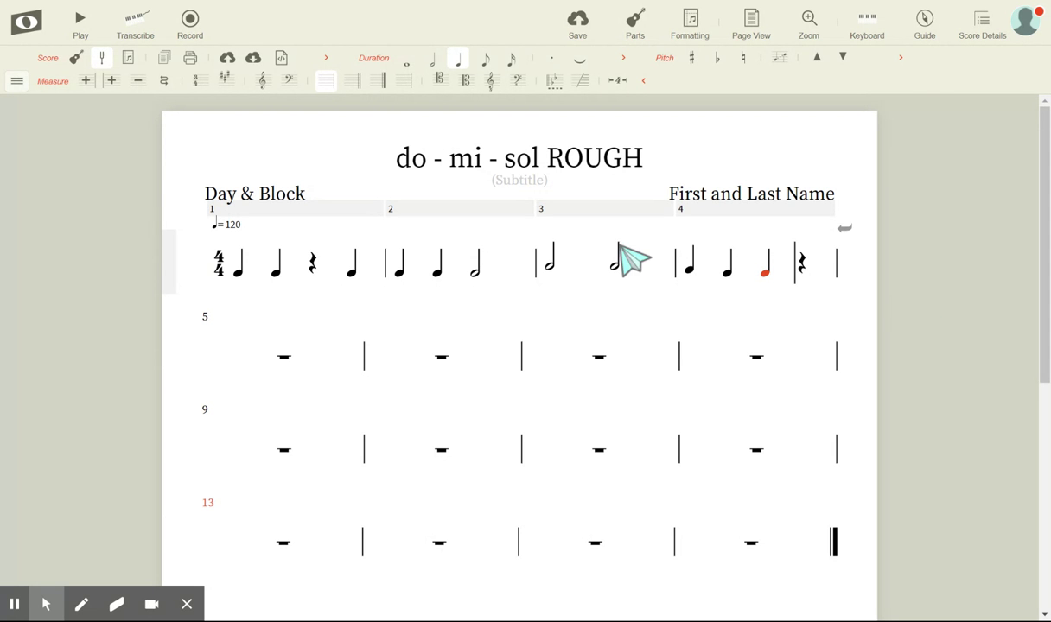
click(886, 248)
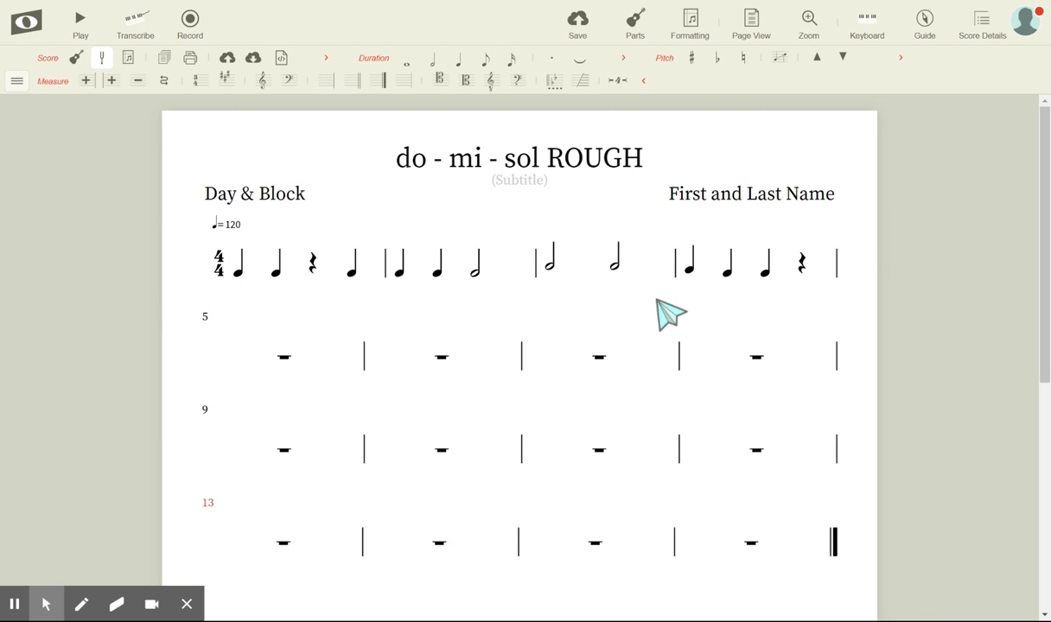
Lower both half notes in measure 3 and the first quarter note of measure 4 toward the height of the other notes
click(553, 268)
click(474, 269)
click(552, 268)
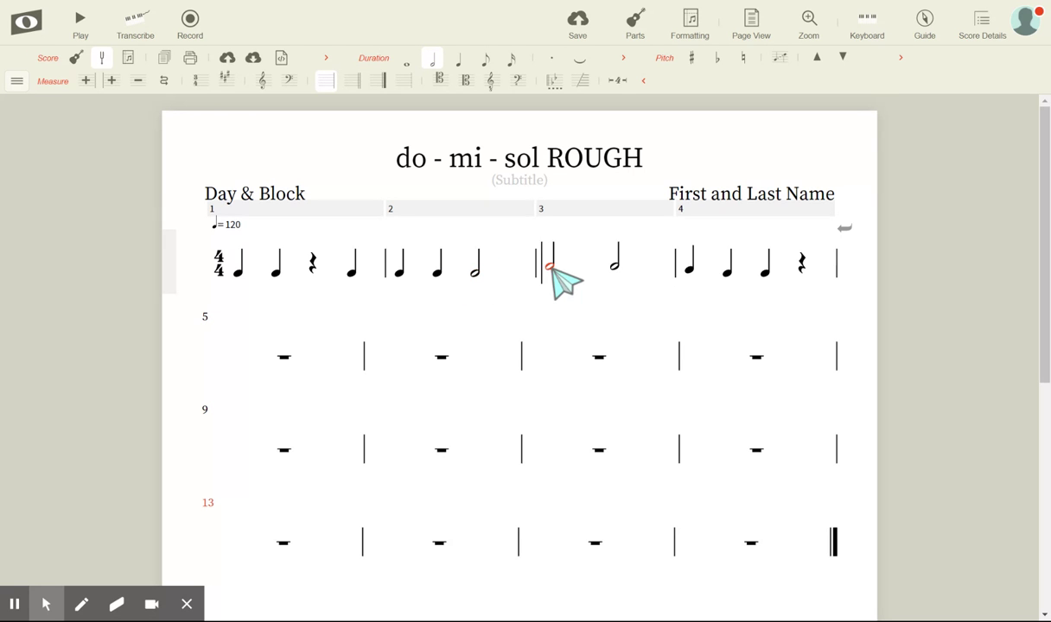
click(615, 261)
click(688, 263)
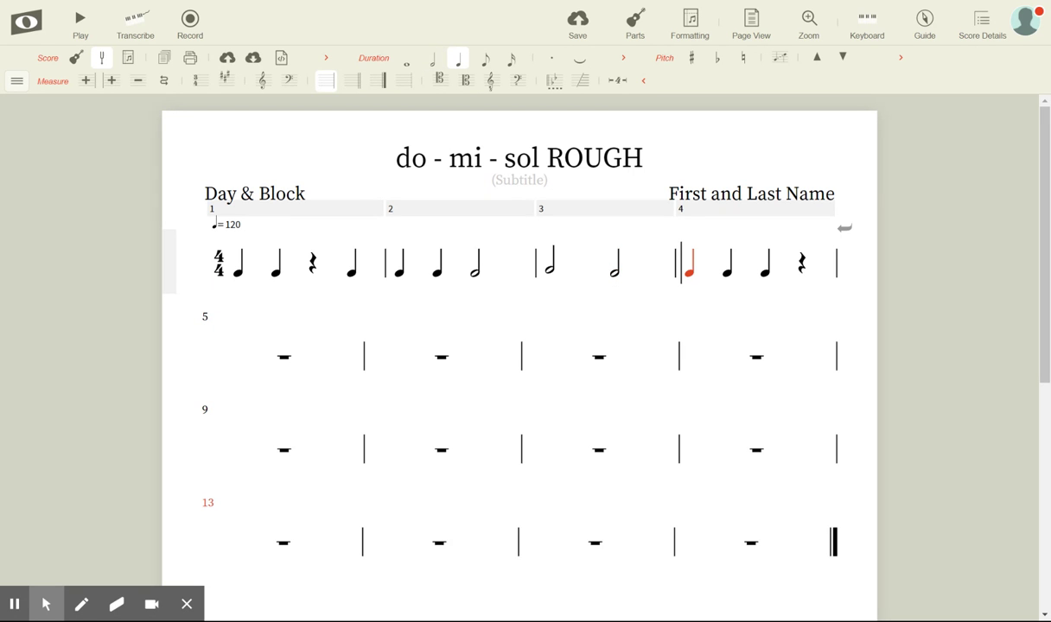
click(614, 262)
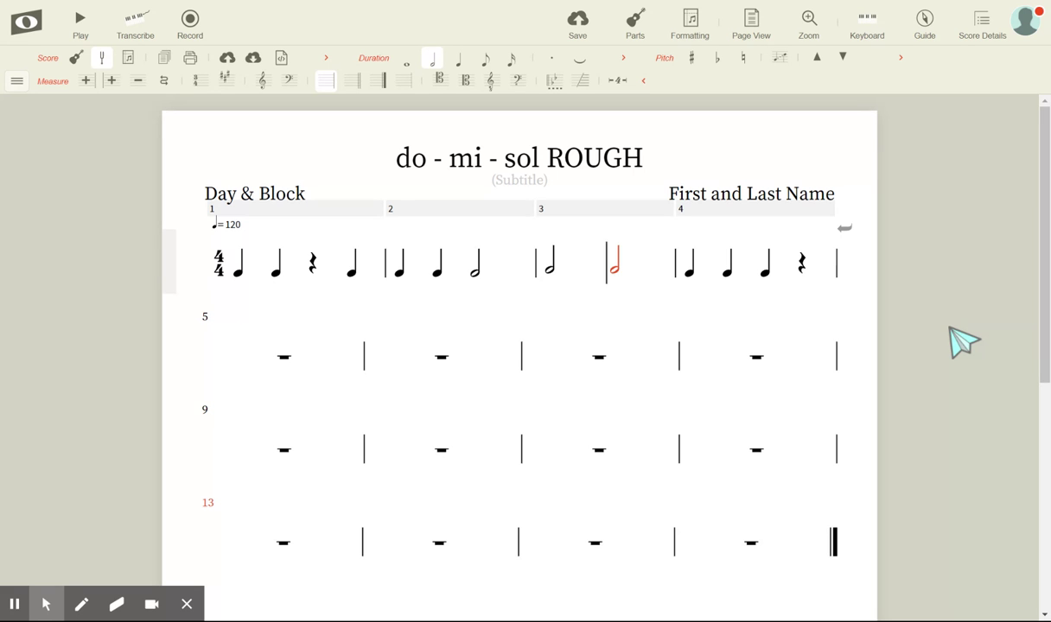
Copy the rhythm of measures 1 to 4 and paste it into measures 9 to 12
click(255, 271)
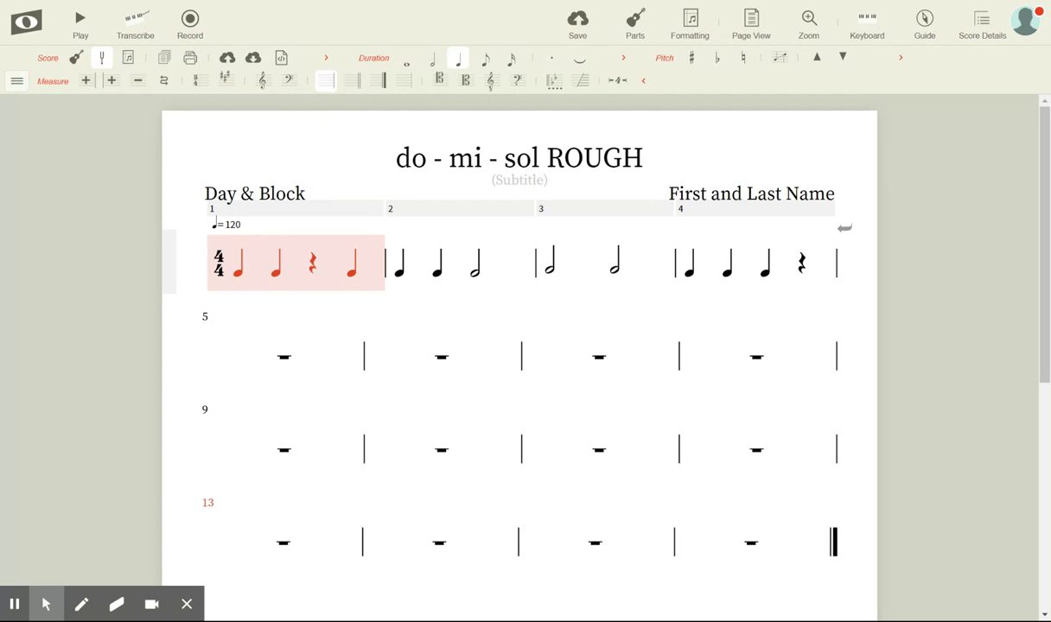
key(shift+Right)
key(shift+Right)
key(shift+Right)
key(shift+Right)
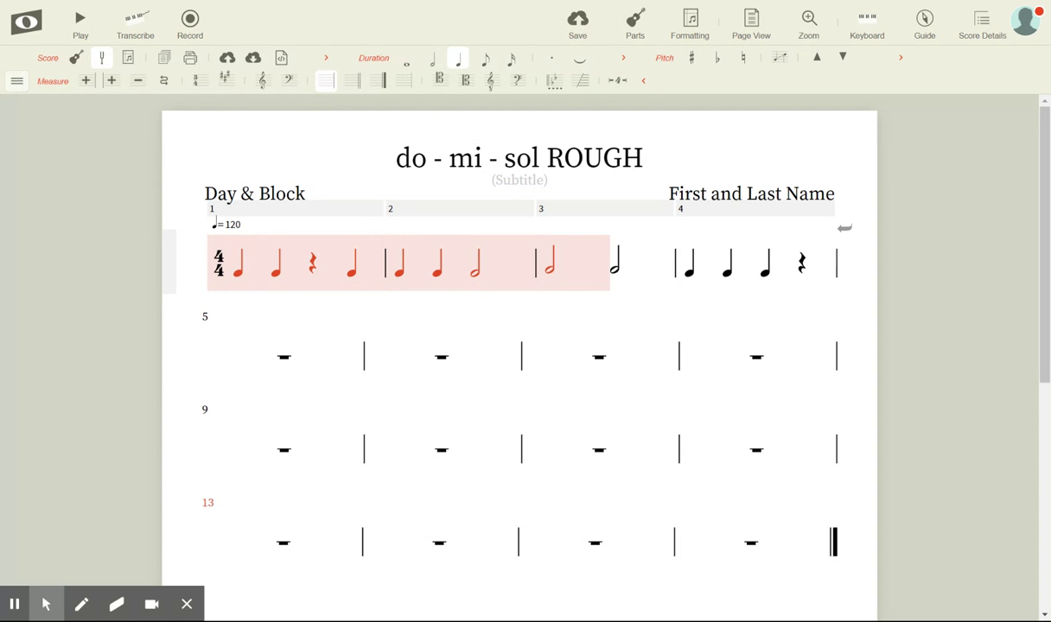
key(shift+Right)
key(shift+Right)
key(shift+Right)
key(shift+Right)
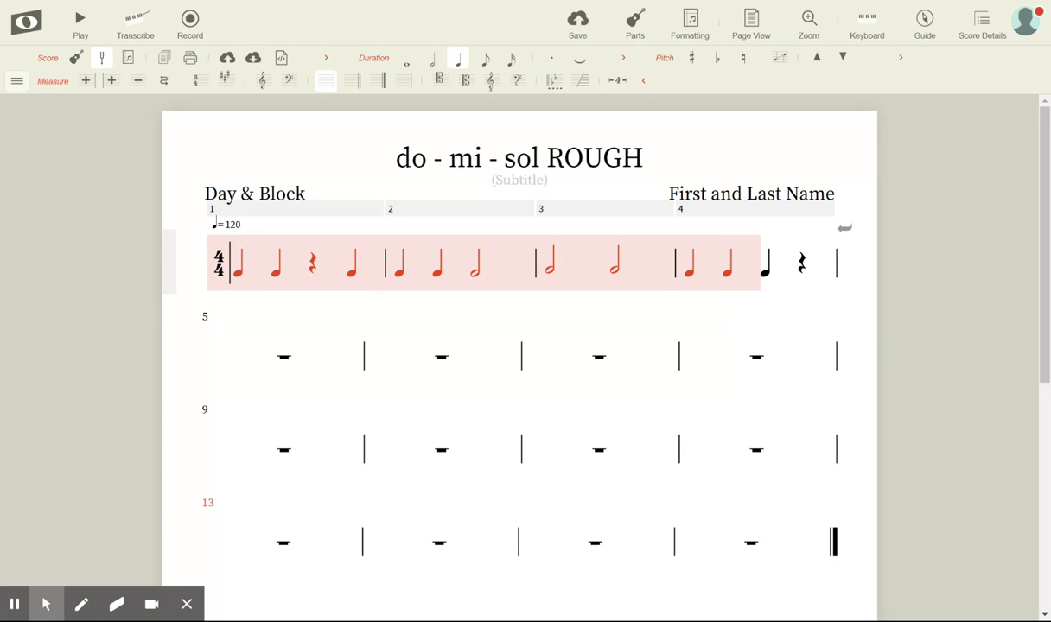
key(shift+Right)
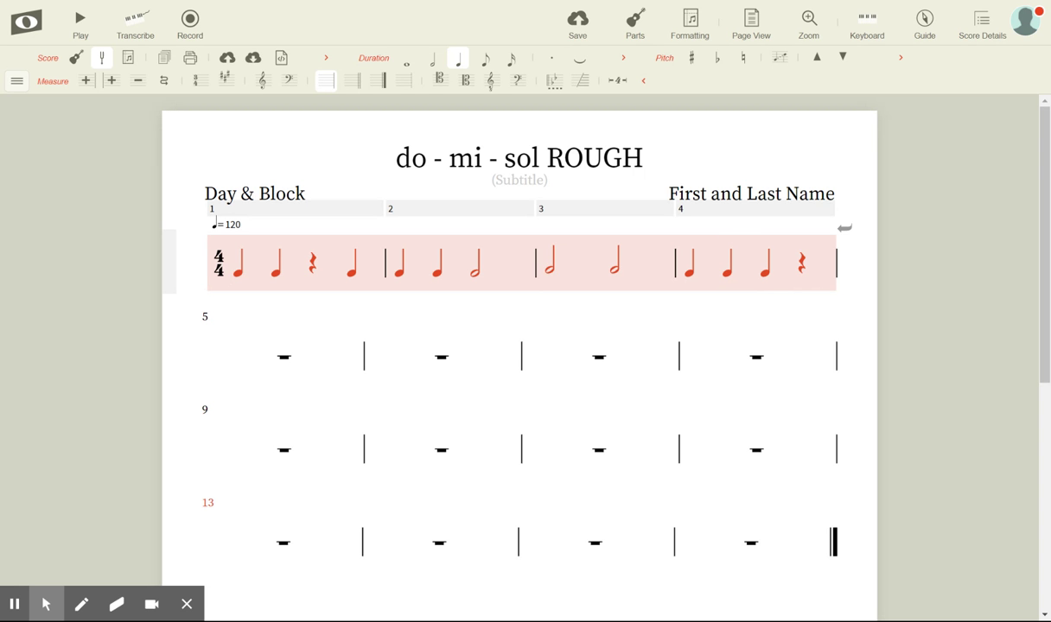
click(246, 460)
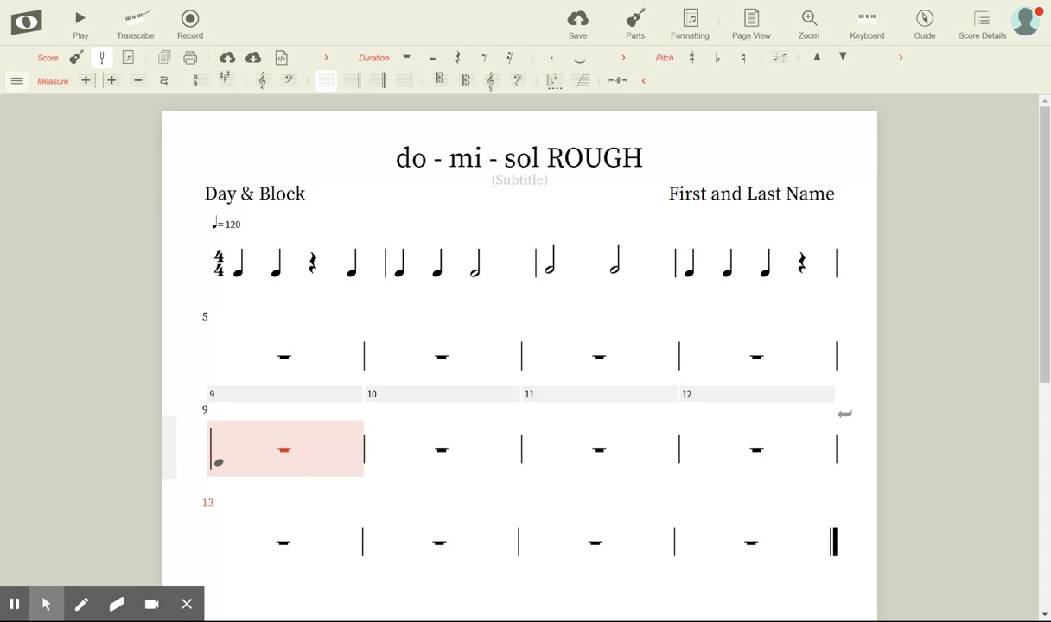
key(shift+End)
key(ctrl+v)
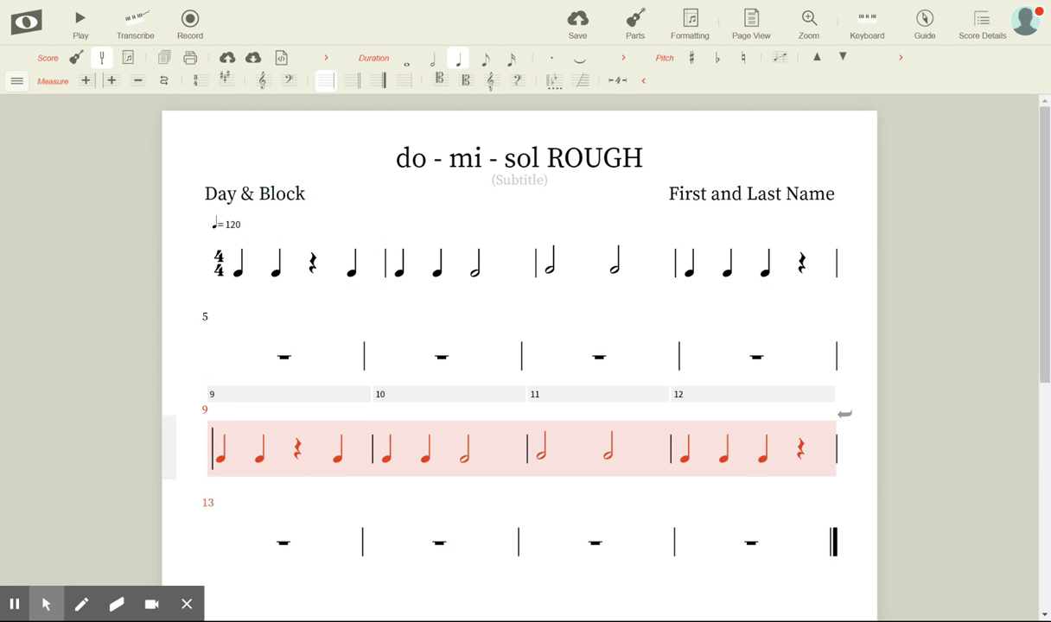
click(875, 471)
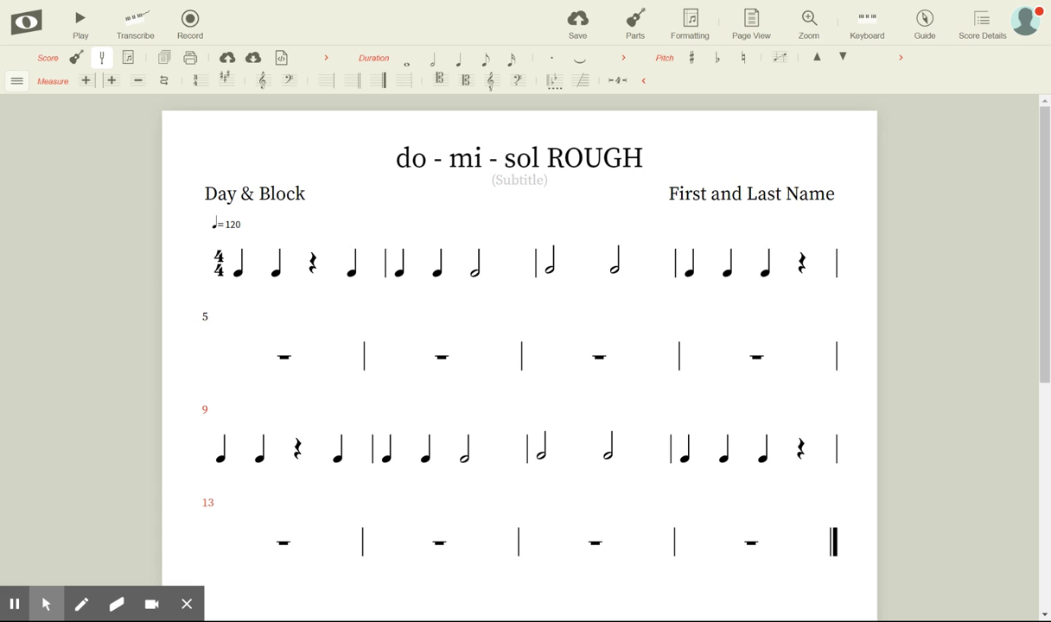
Enter a half note followed by a quarter note in measure 5, leaving a quarter rest on the last beat
click(244, 345)
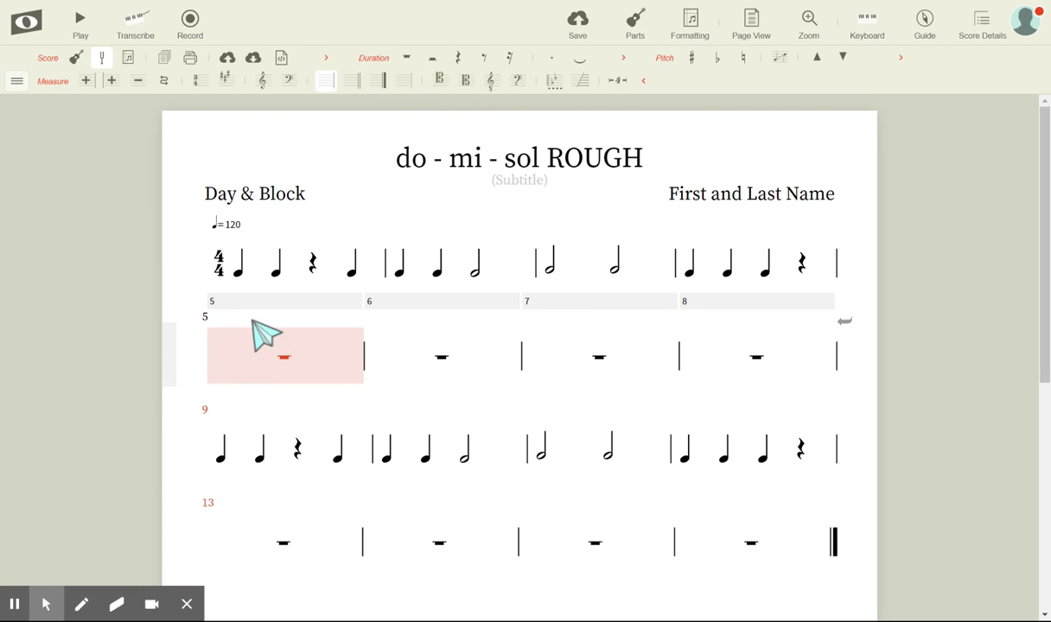
click(432, 57)
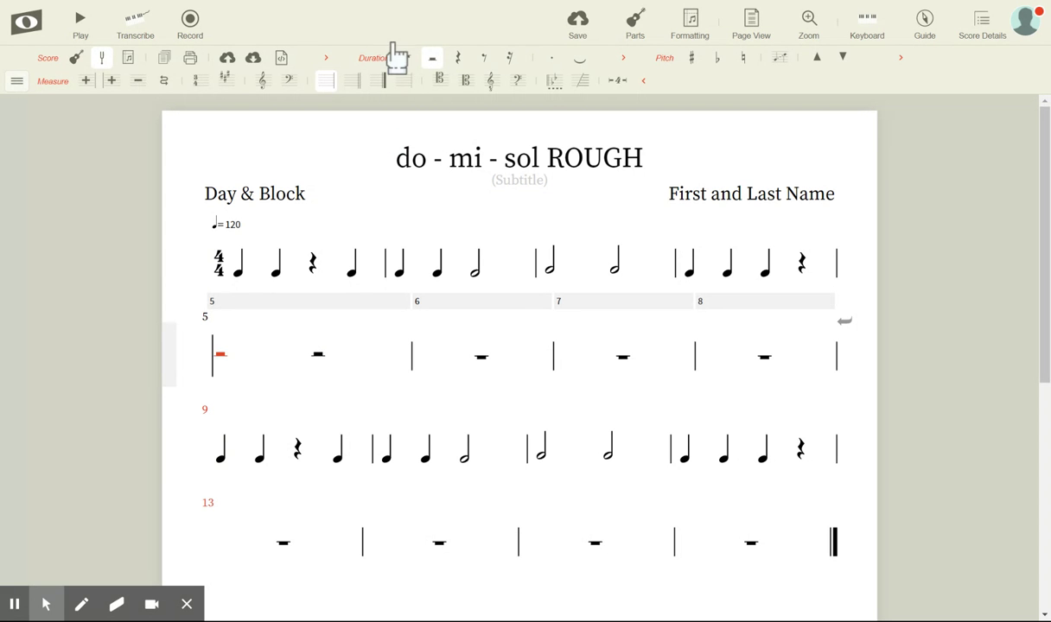
click(222, 364)
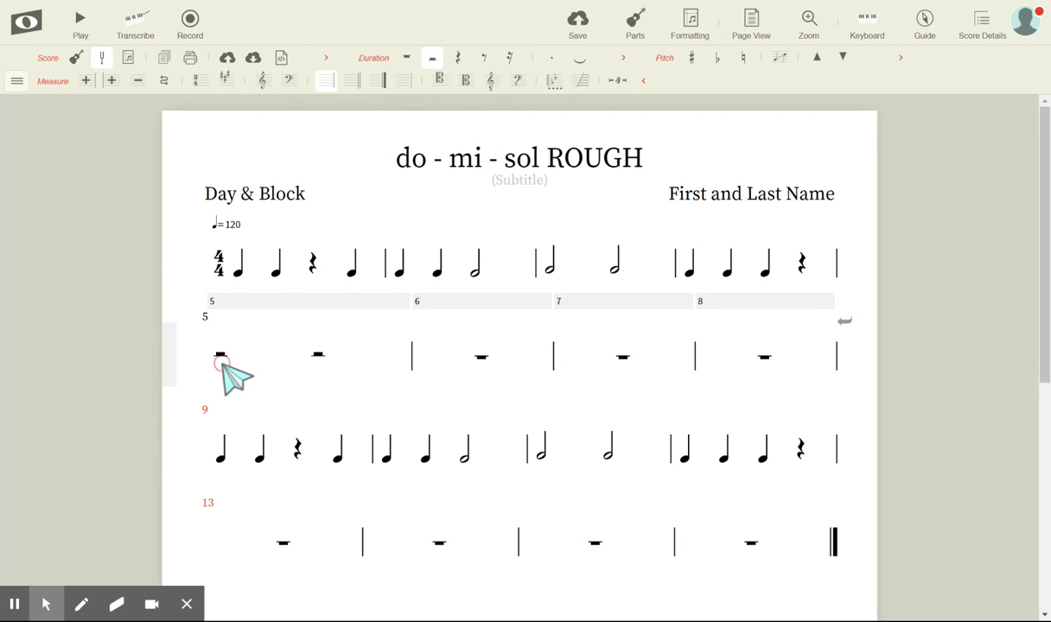
click(317, 362)
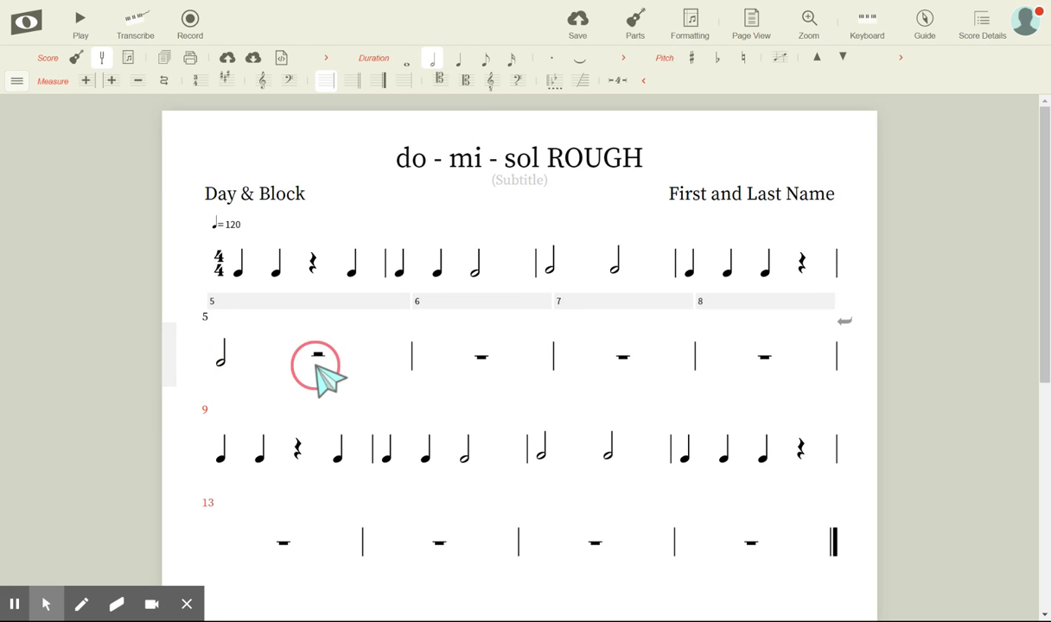
click(465, 80)
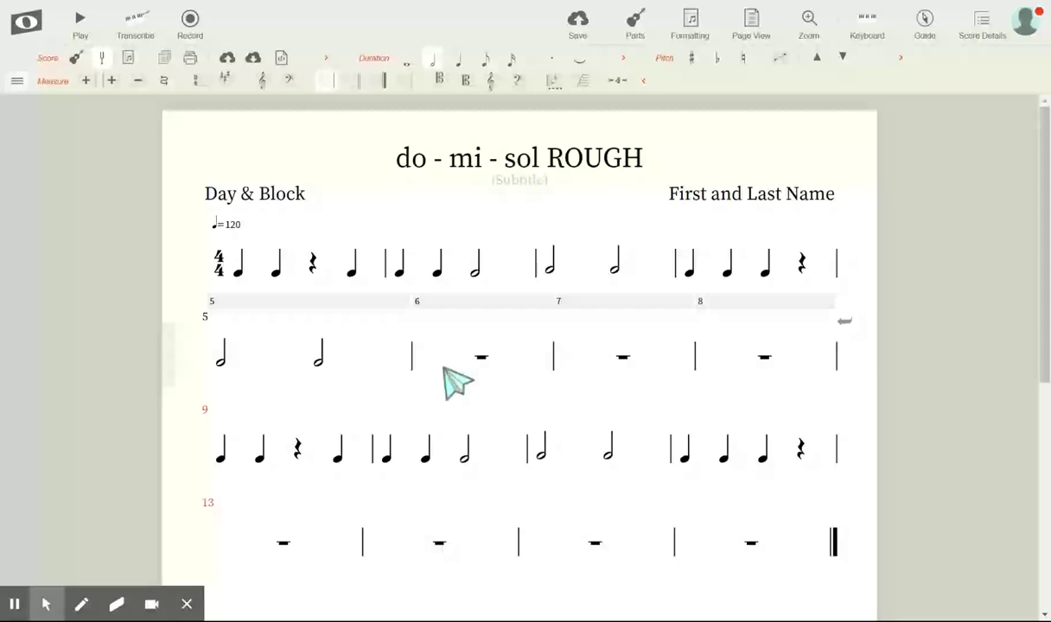
key(5)
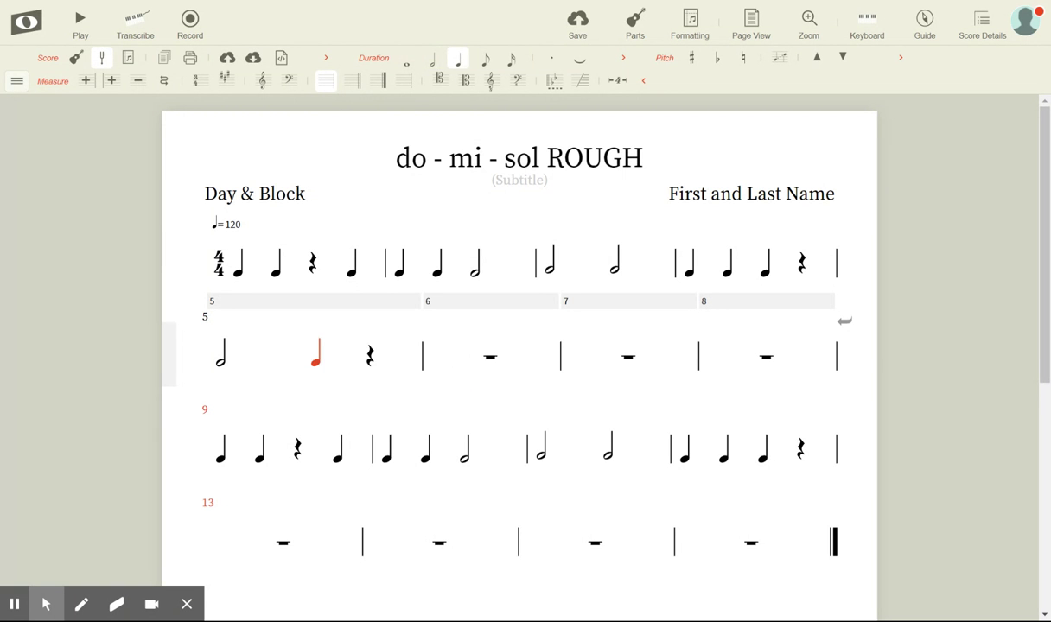
Change the second note of measure 5 to a half note and enter a half note at the start of measure 6
key(6)
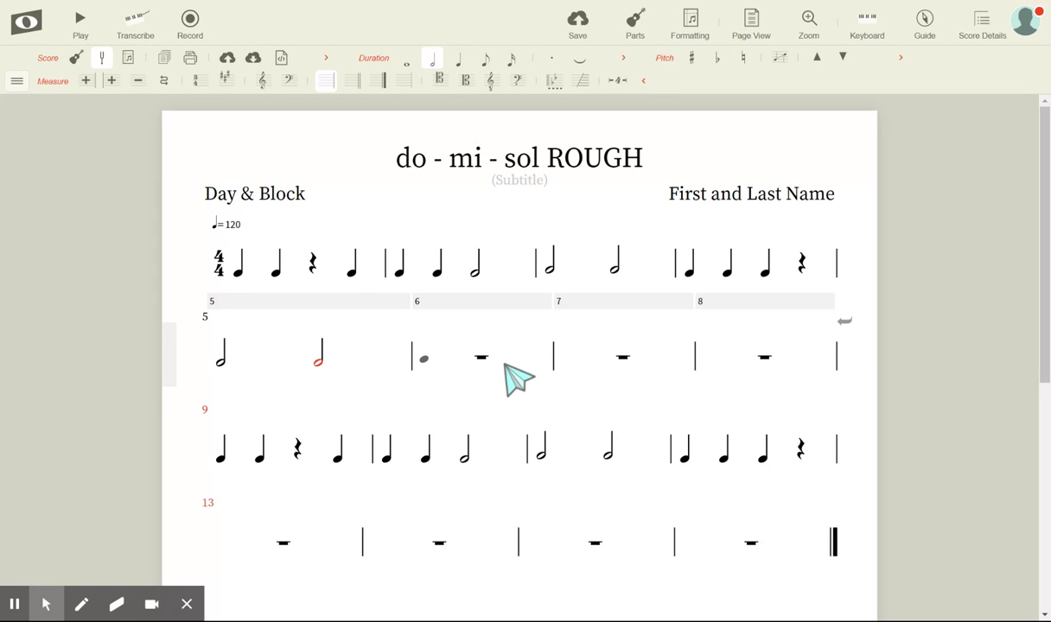
key(ctrl+a)
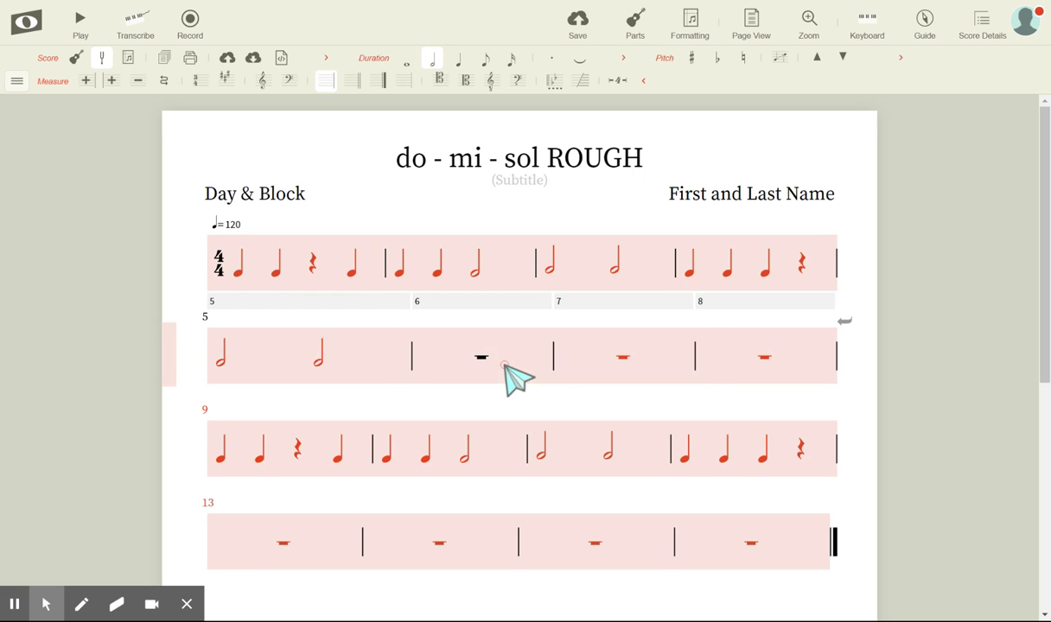
click(505, 365)
click(947, 364)
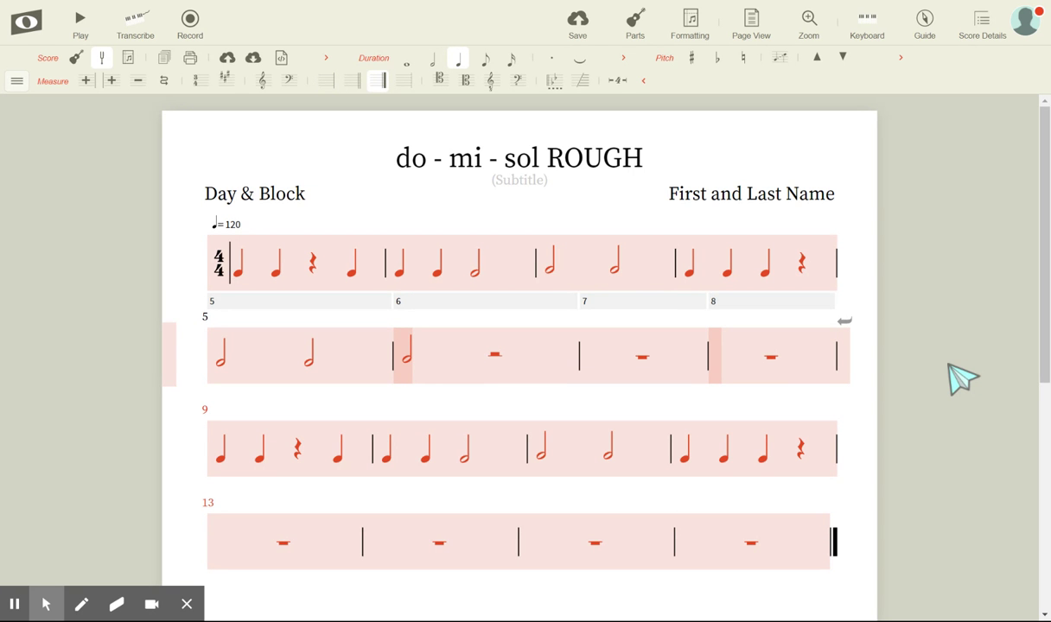
click(910, 311)
click(871, 332)
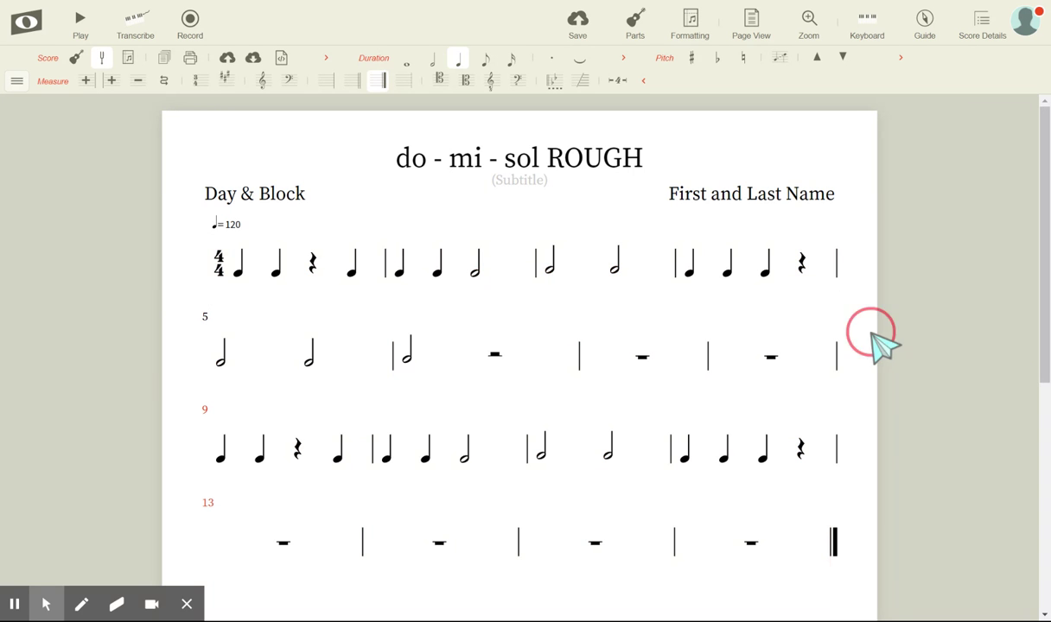
Change the opening half note of measure 6 to a quarter note and fill the remaining beats with three quarter notes
click(407, 357)
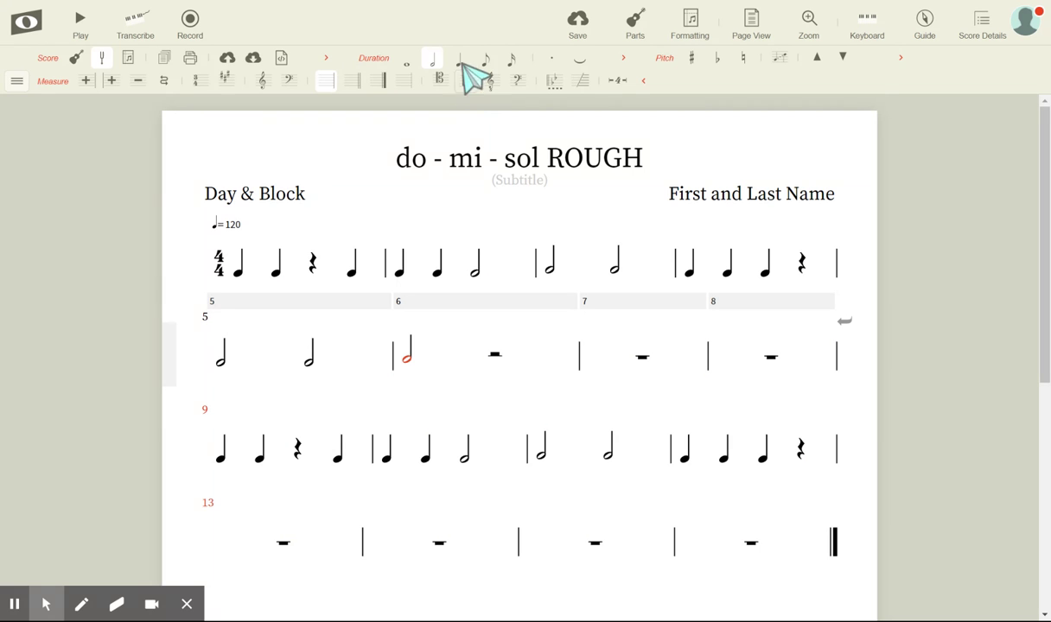
click(406, 374)
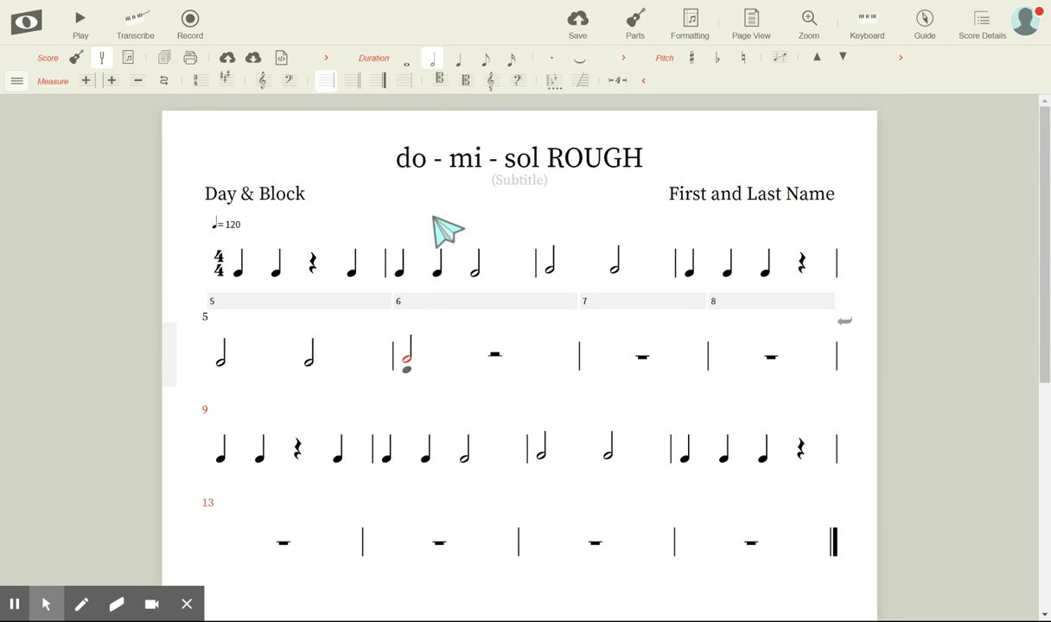
click(459, 60)
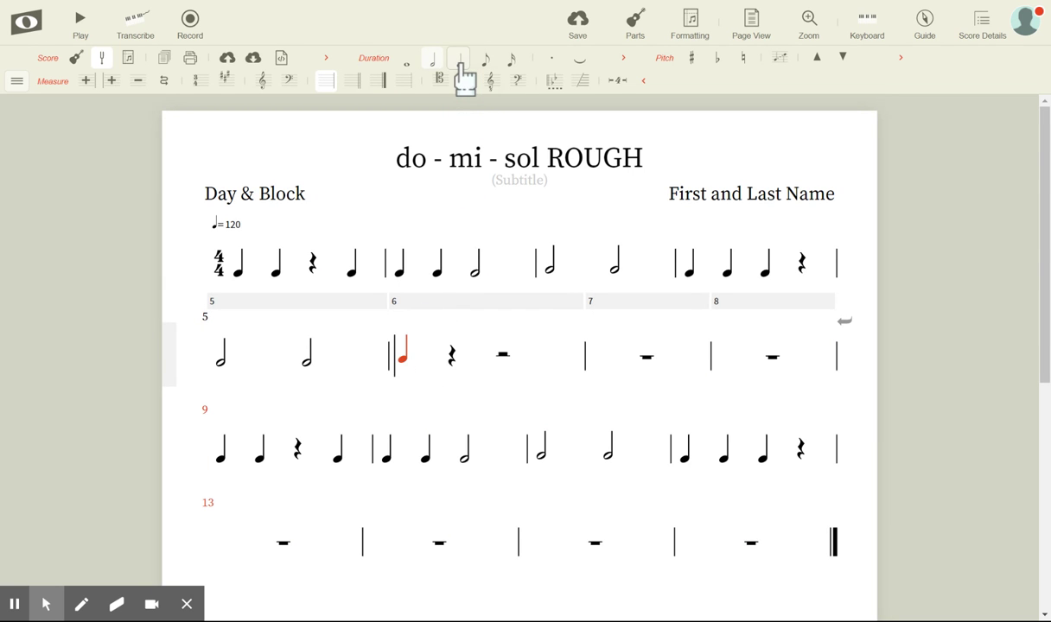
click(451, 361)
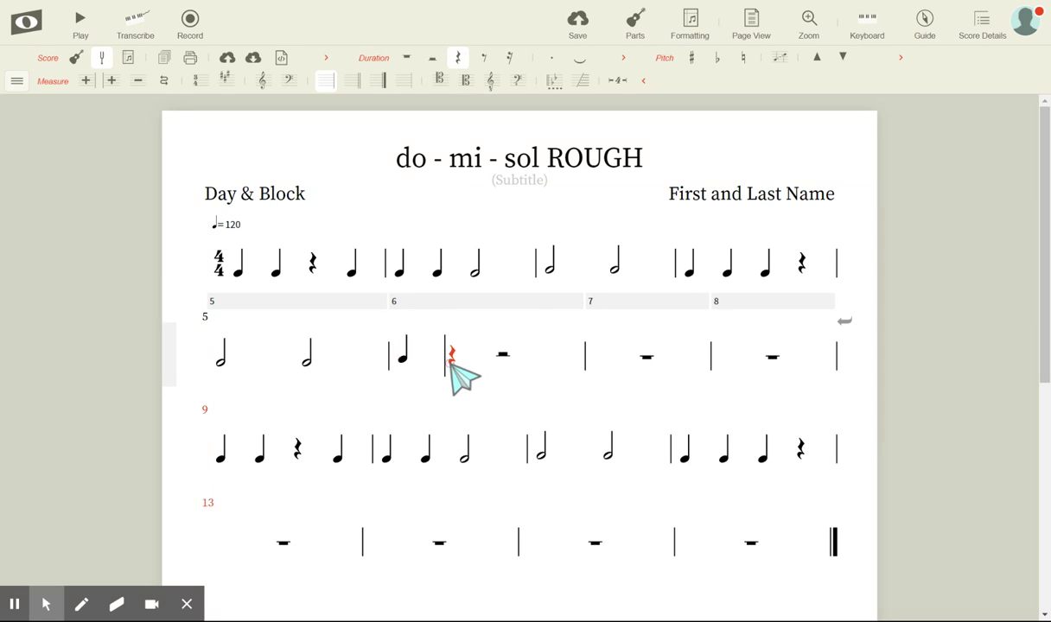
click(453, 361)
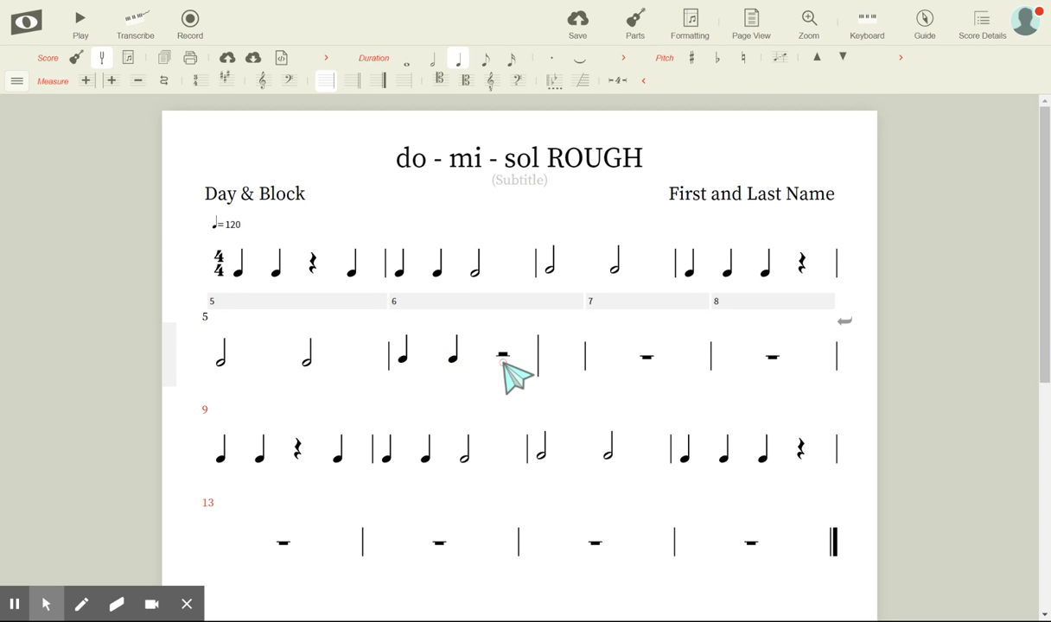
click(503, 361)
click(546, 361)
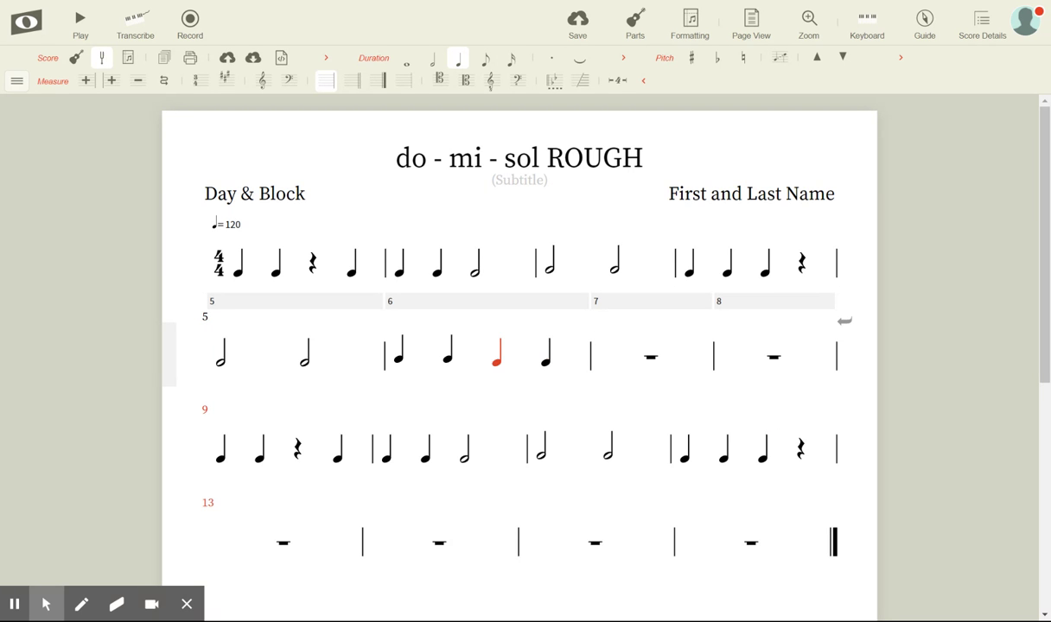
Lower the first two quarter notes of measure 6 to the height of the other two notes
key(Left)
key(Left)
key(Right)
key(Right)
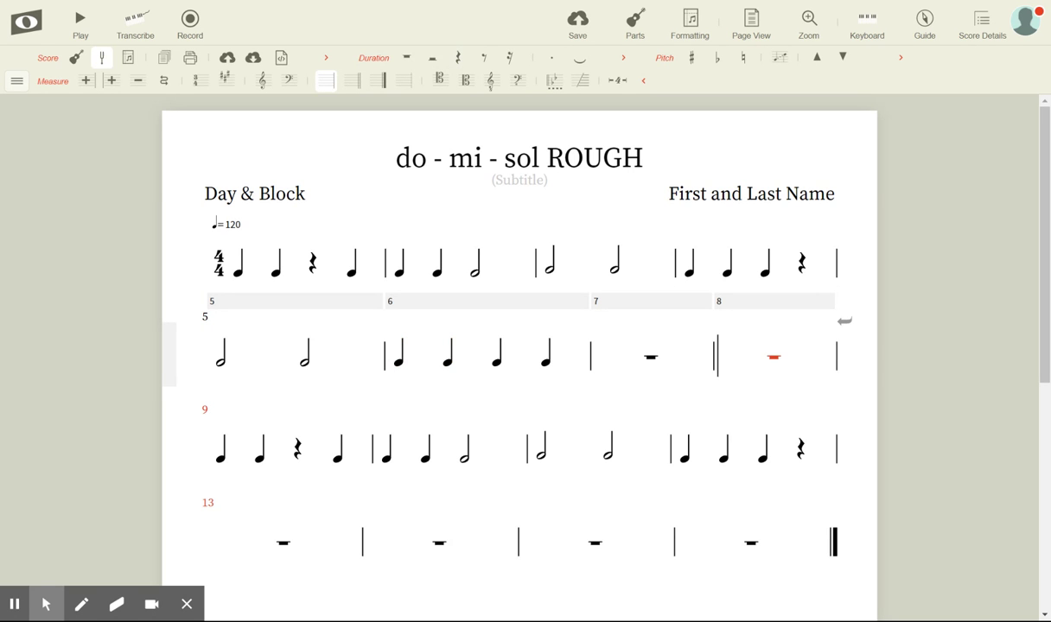
Fill measure 7 with a quarter note on beats 1 and 3, leaving quarter rests on beats 2 and 4
click(617, 361)
key(c)
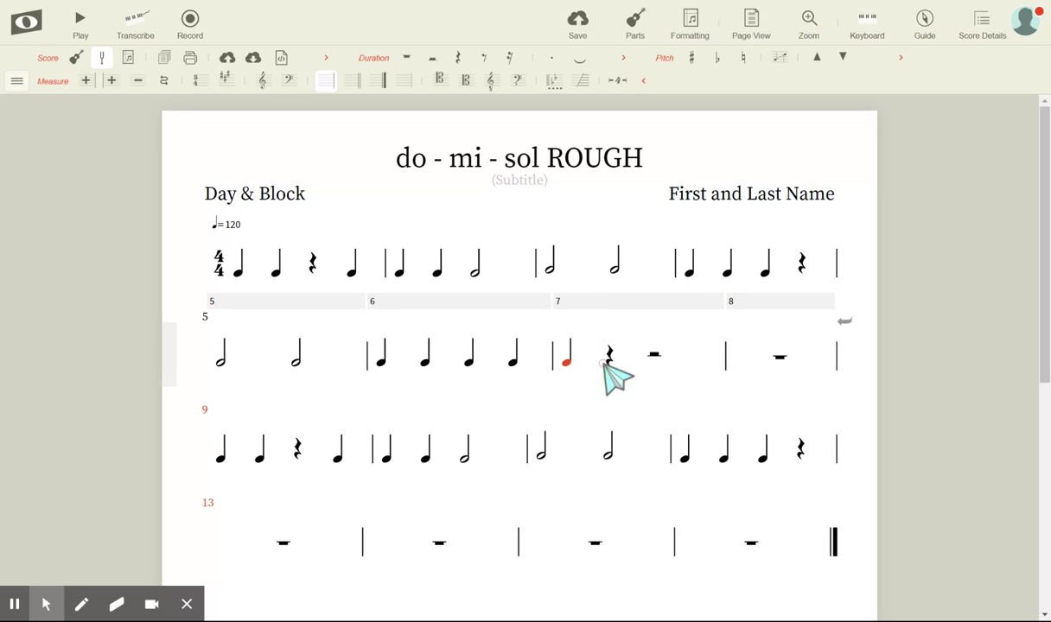
click(657, 366)
click(657, 362)
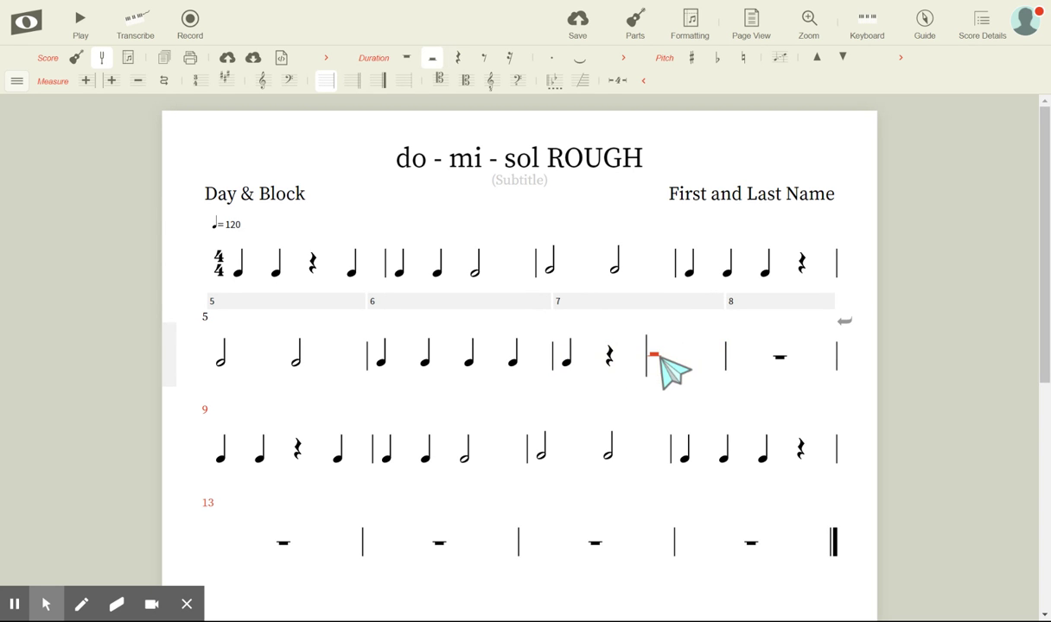
key(c)
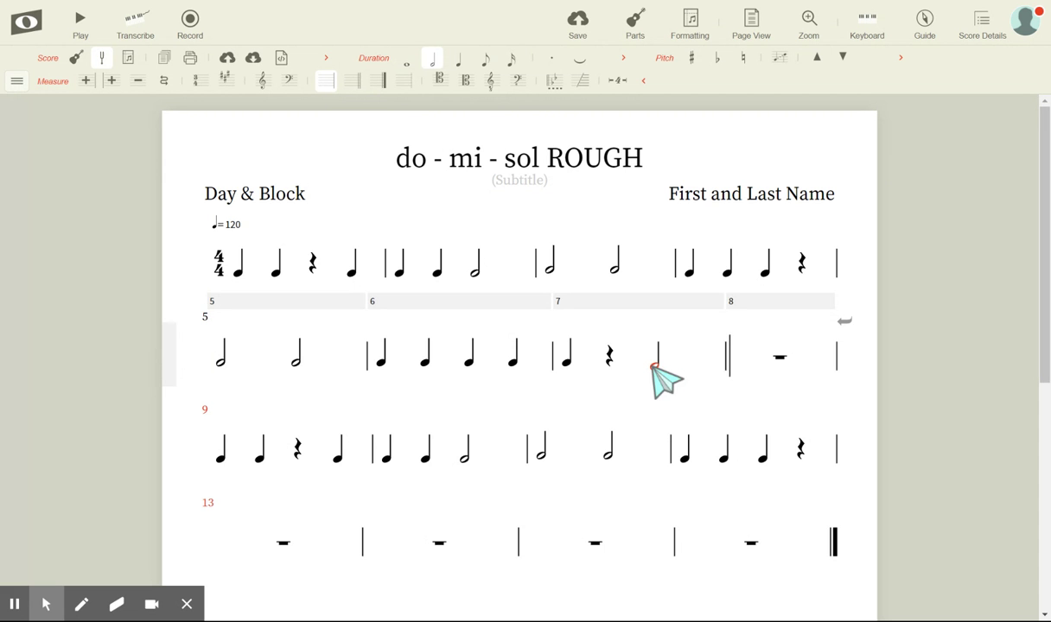
click(460, 60)
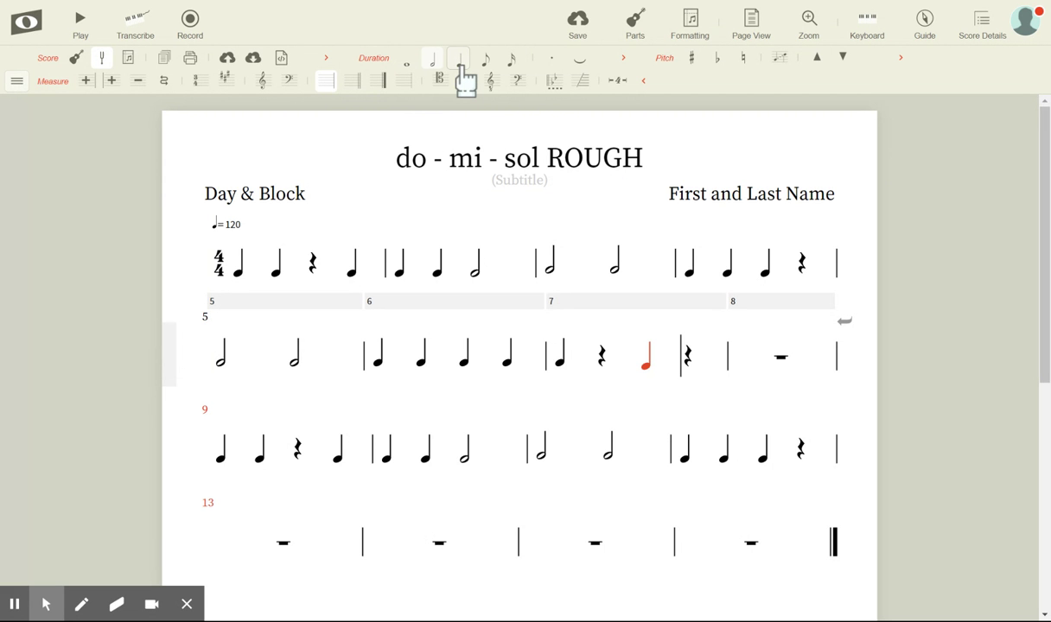
Enter three quarter notes in measure 8, leaving a quarter rest on the last beat
click(742, 367)
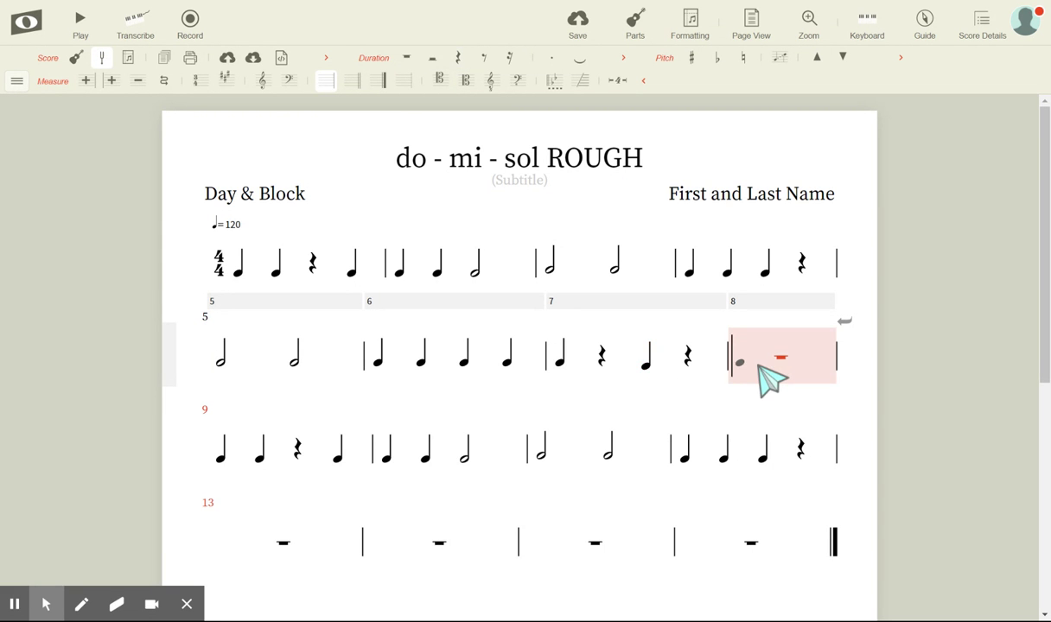
click(758, 367)
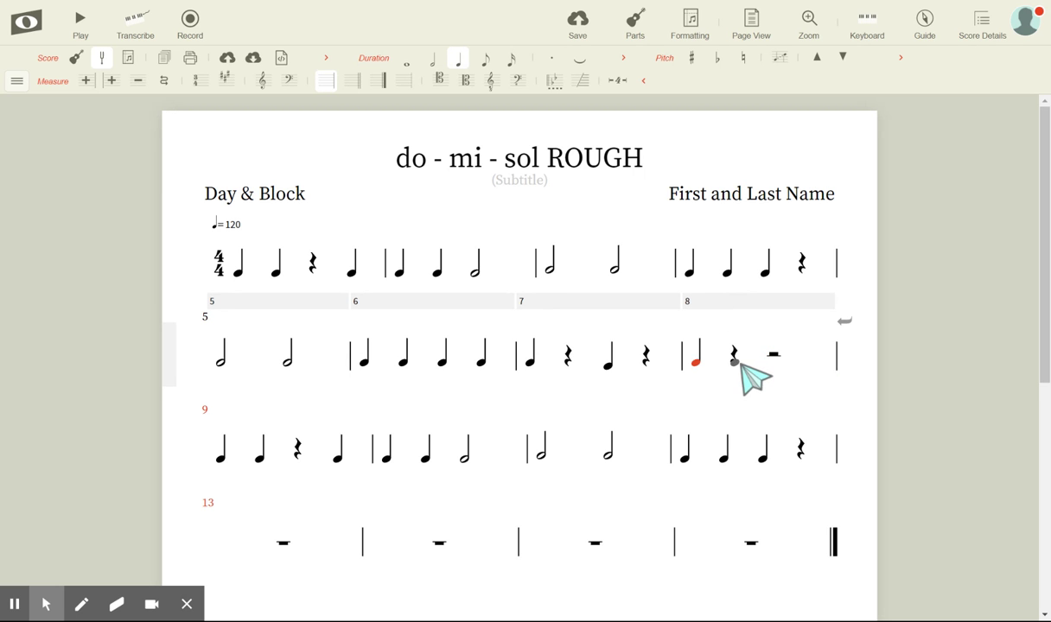
click(741, 362)
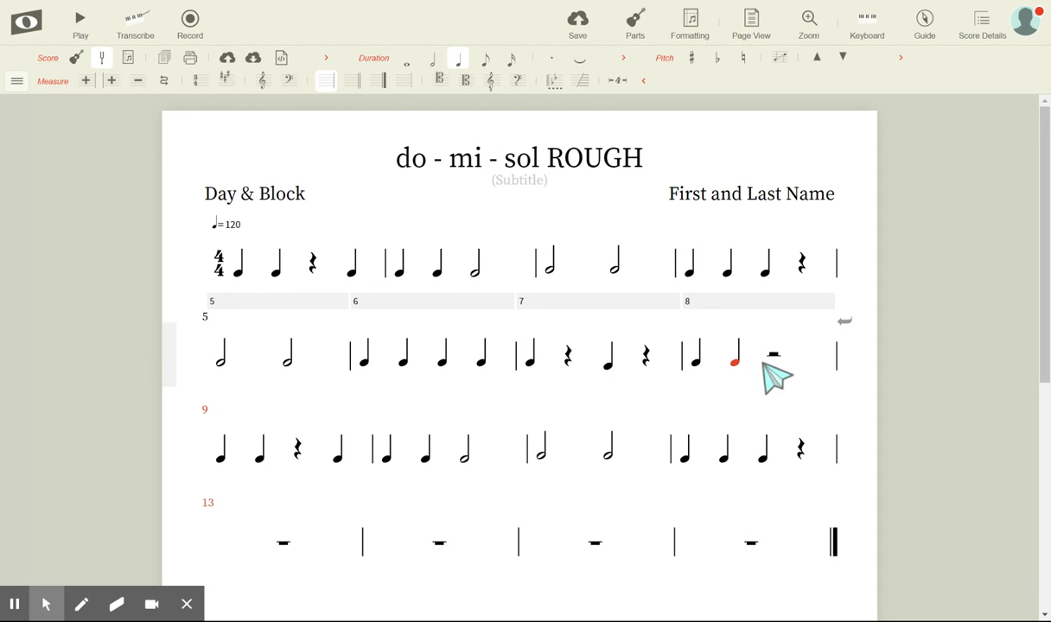
click(770, 363)
click(916, 382)
Enter a quarter note at the start of measure 13 and raise it to the height of the other notes
scroll(929, 395, down, 2)
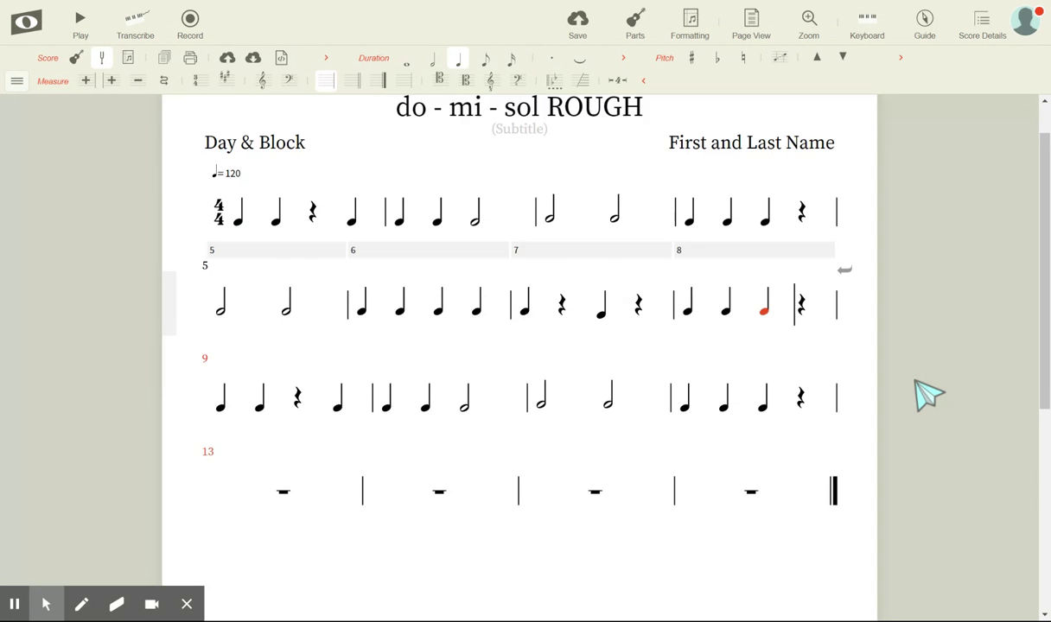
scroll(661, 257, down, 1)
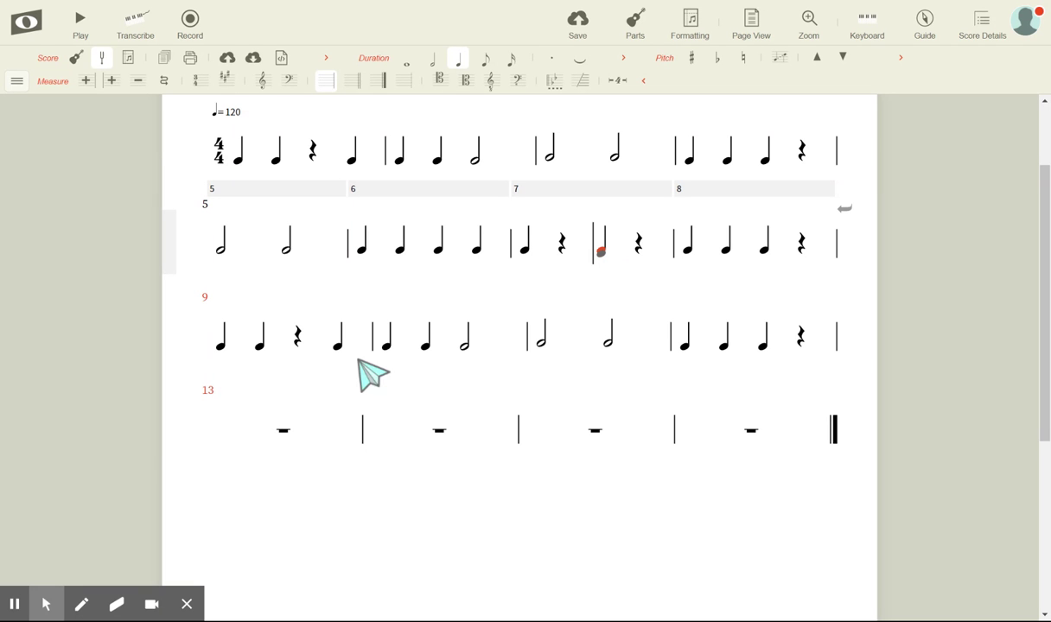
click(259, 436)
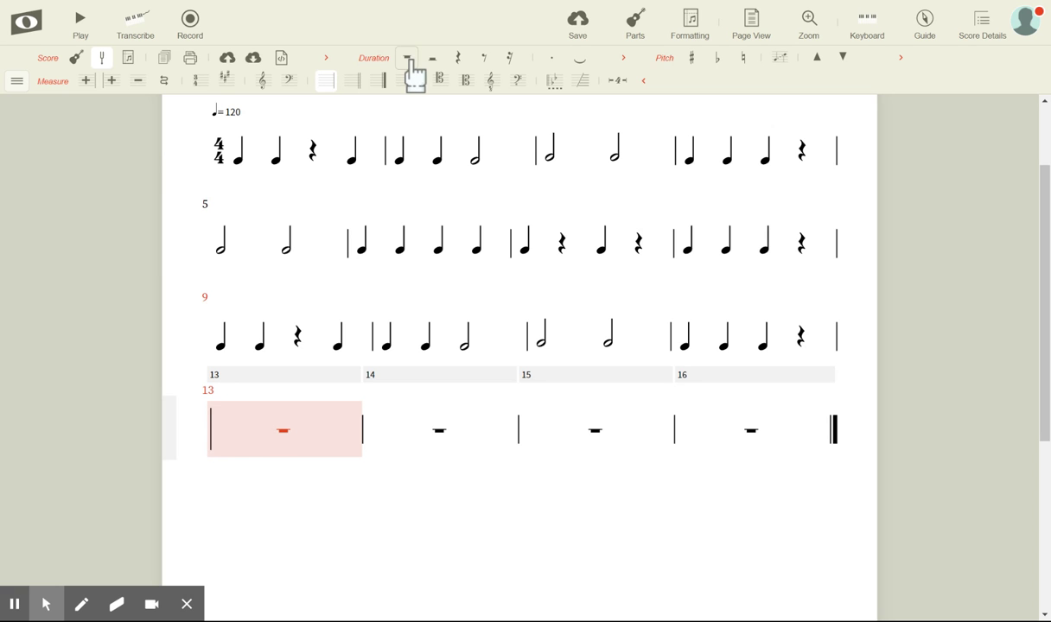
click(220, 443)
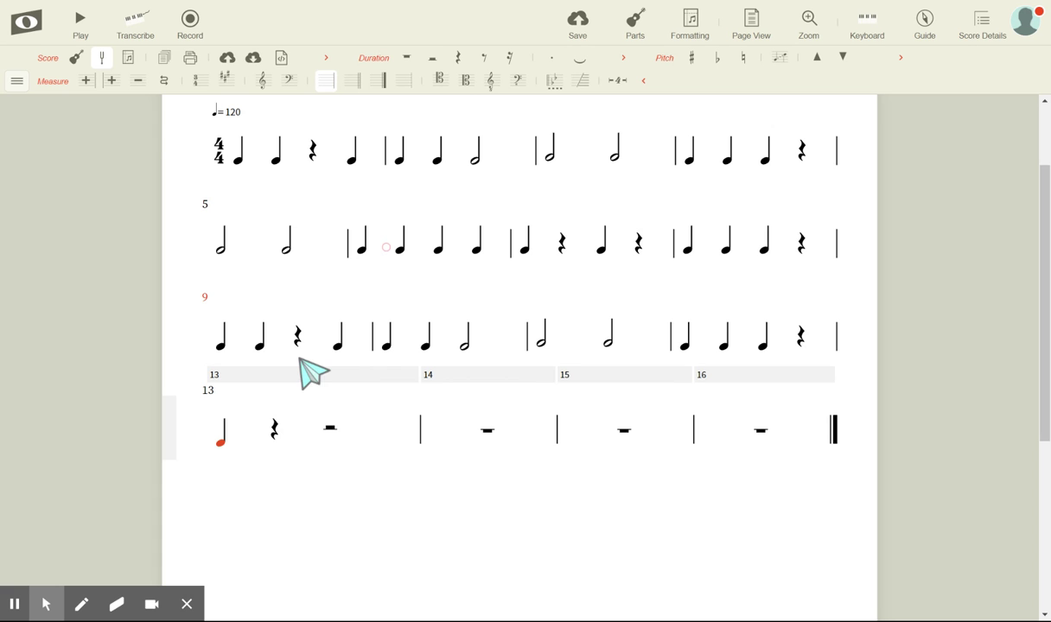
click(223, 439)
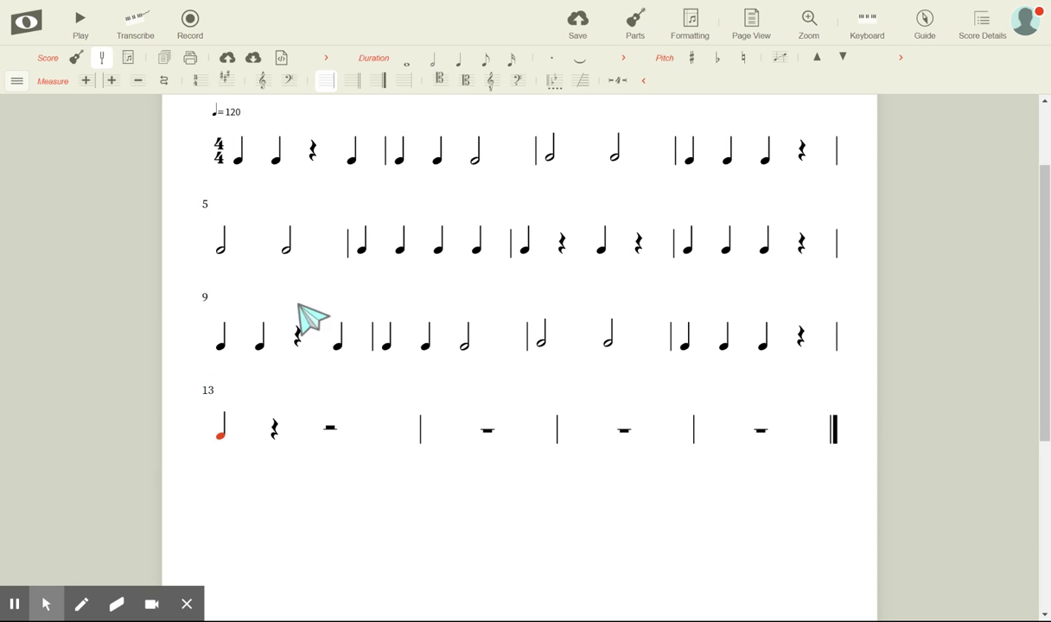
click(198, 477)
key(ctrl+z)
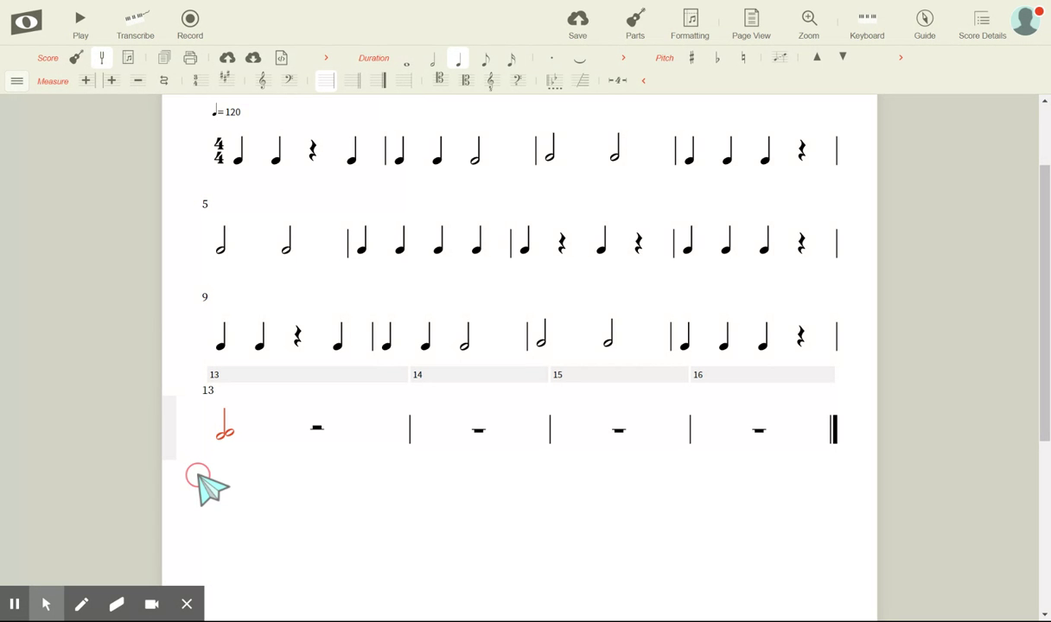
key(ctrl+y)
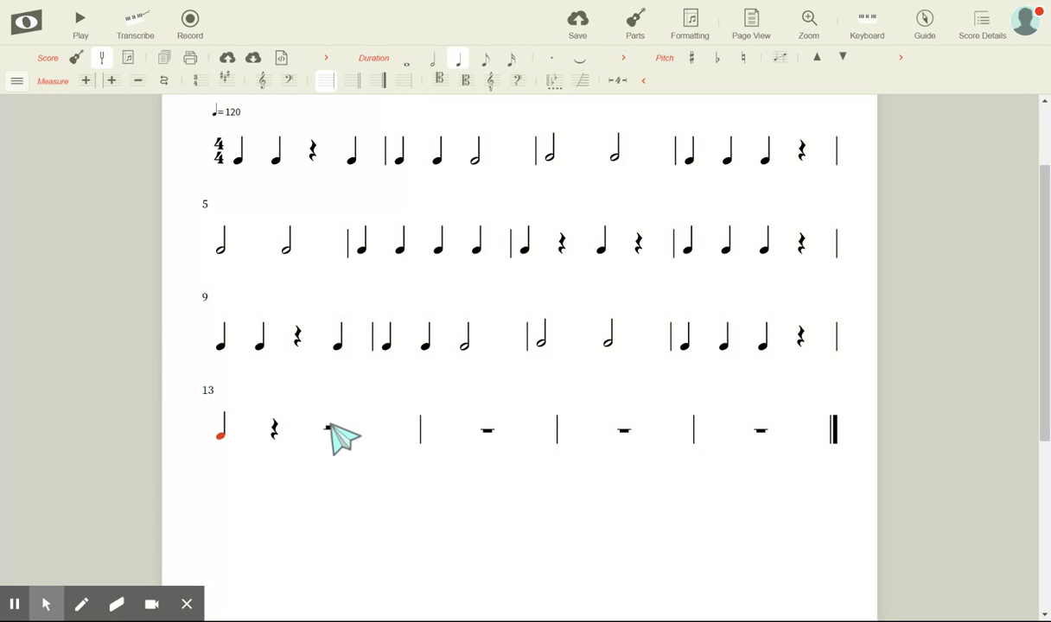
Change the opening quarter note of measure 13 to a half note and fill the rest of the measure with another half note
click(221, 436)
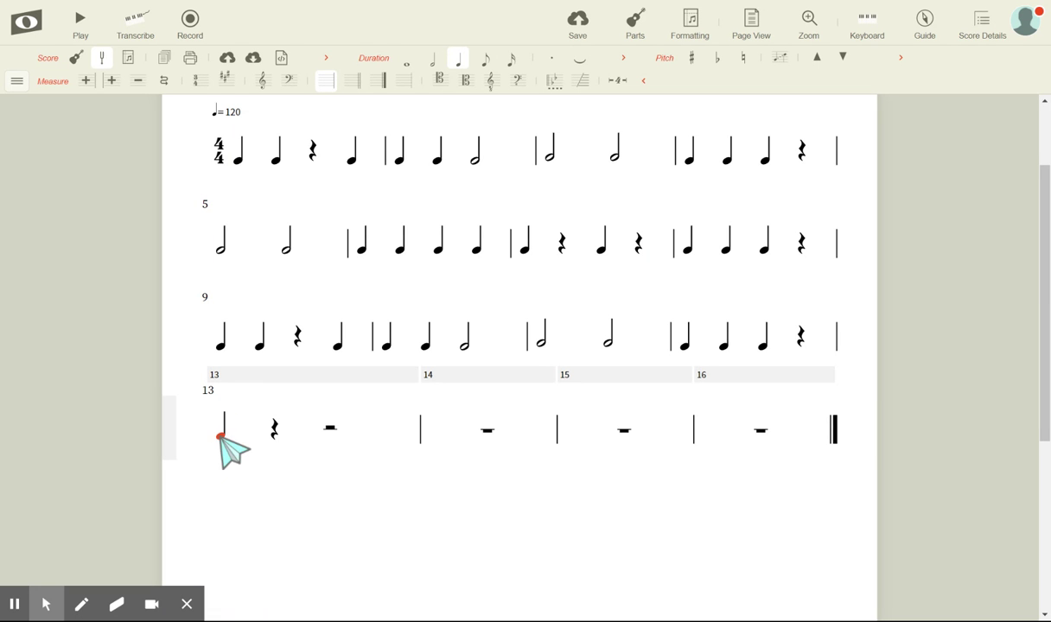
click(435, 64)
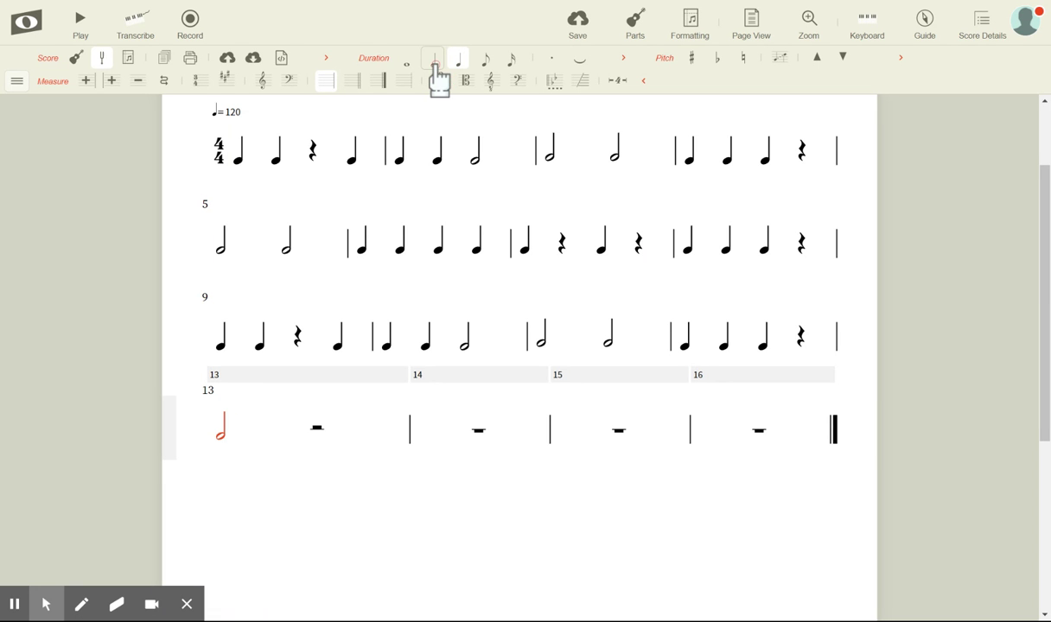
click(316, 430)
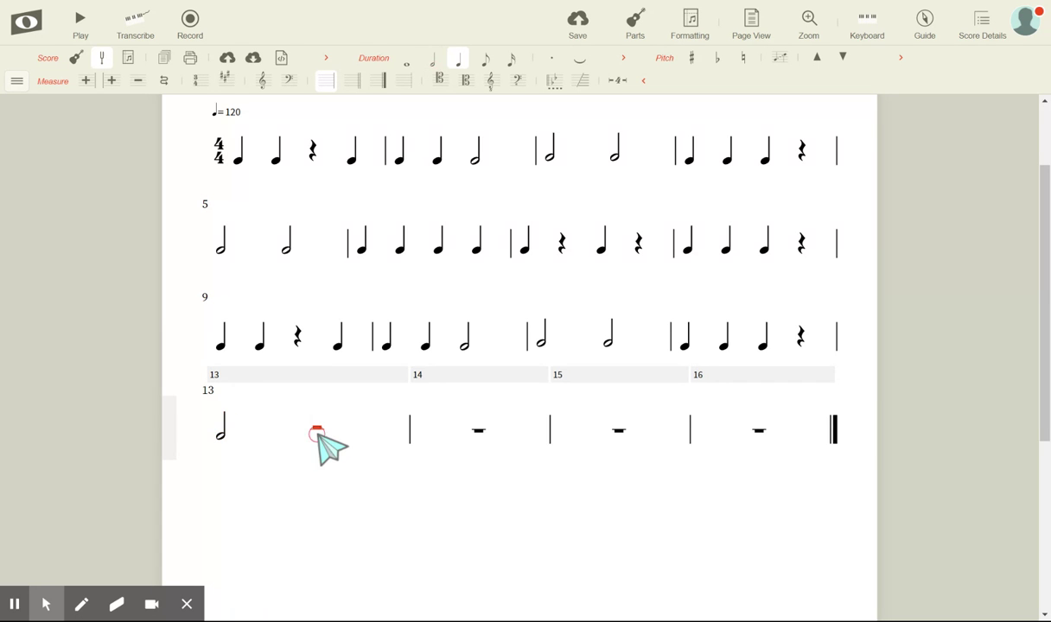
click(434, 64)
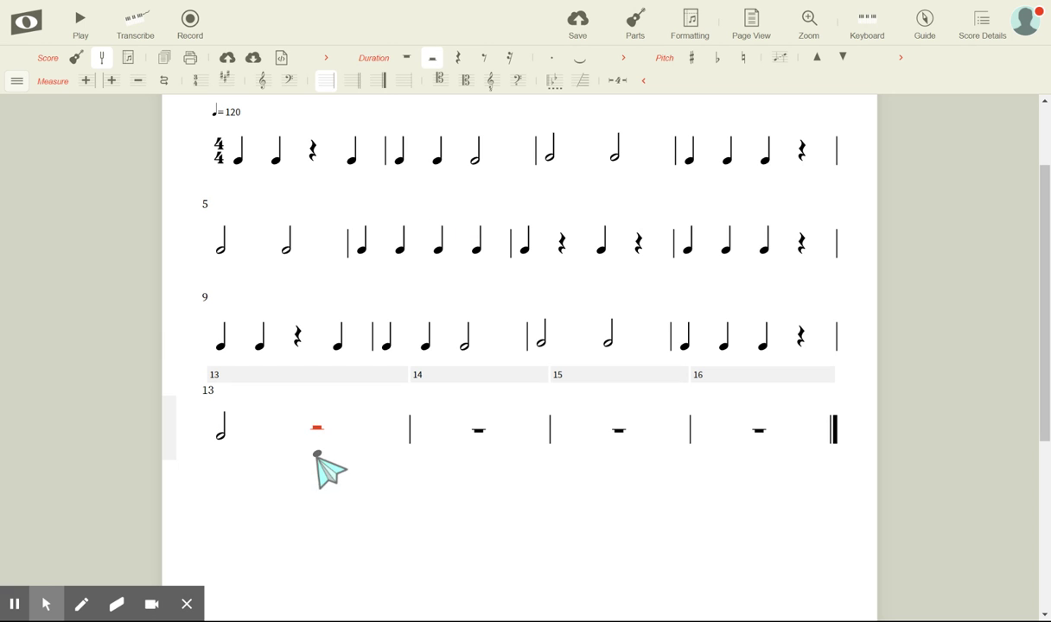
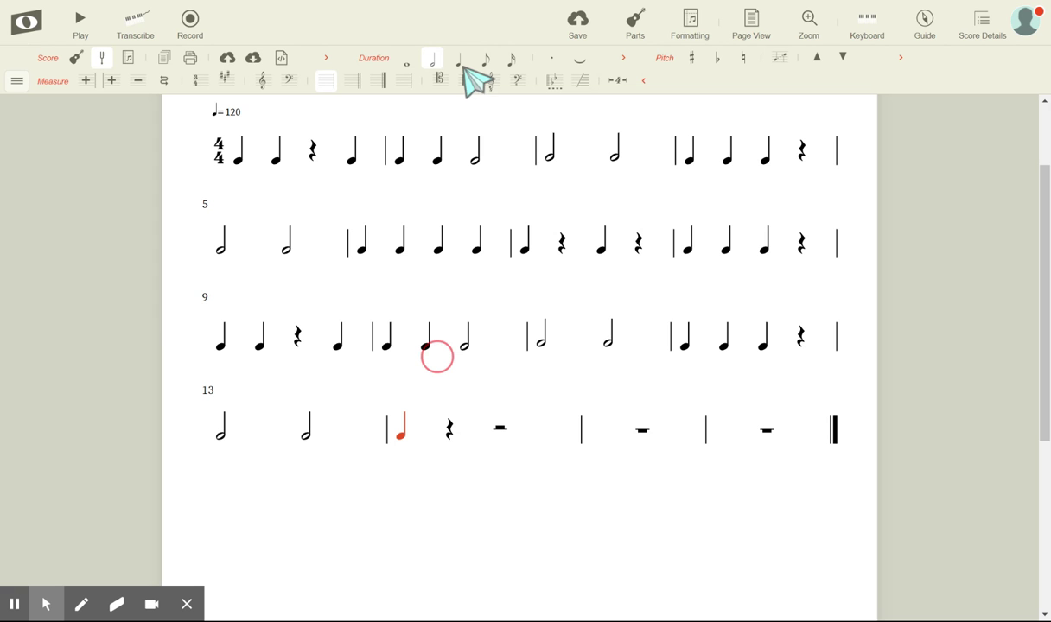
Complete measure 14 with a quarter note on beat 2 and a half note on beat 3
click(449, 430)
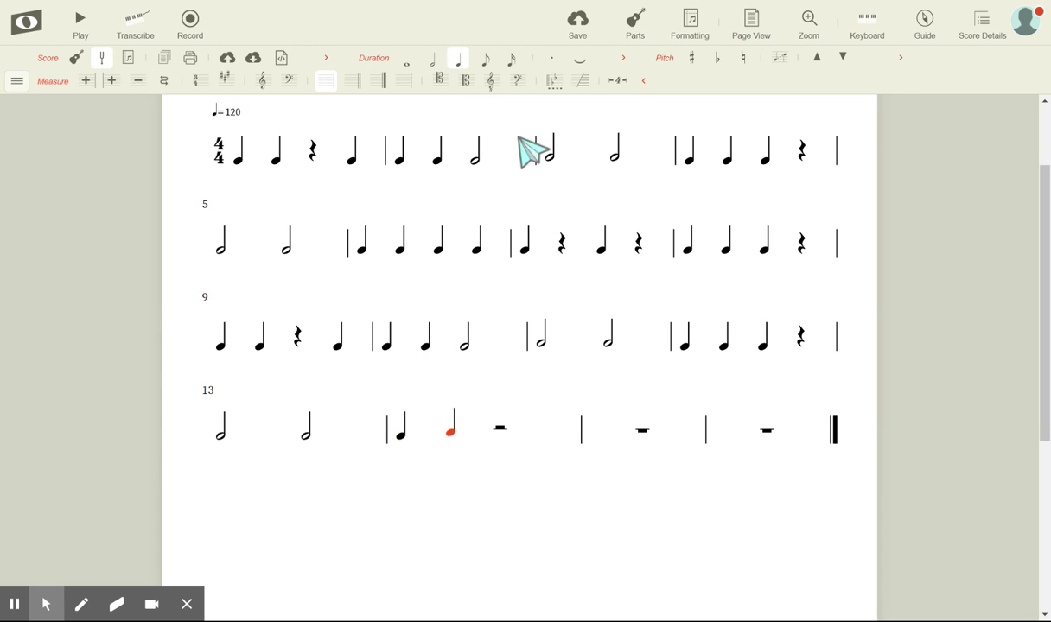
click(499, 429)
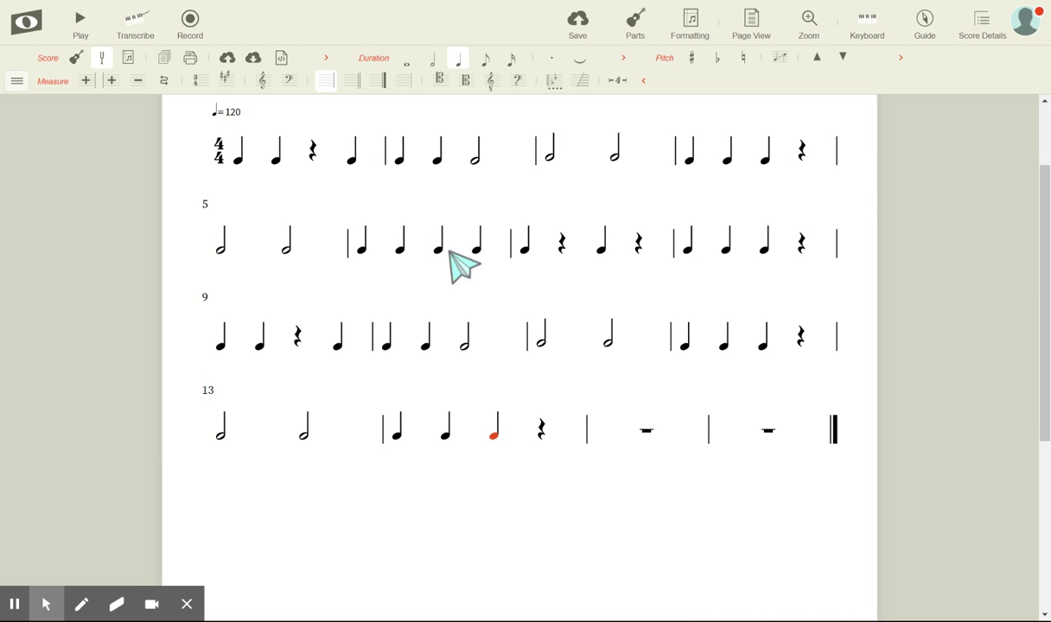
click(435, 61)
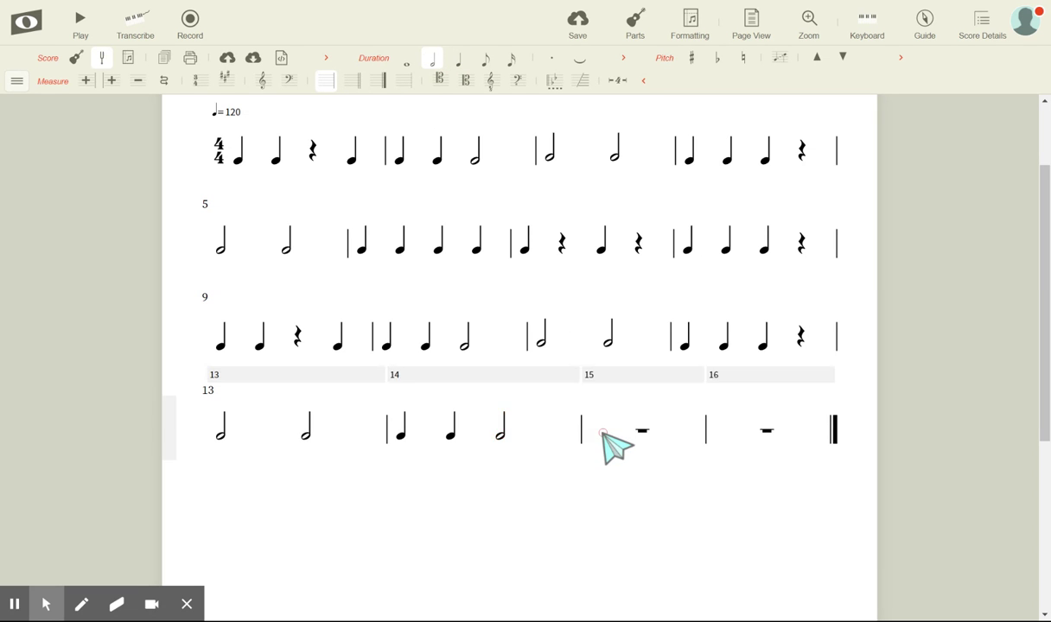
Fill measure 15 with two half notes
click(601, 430)
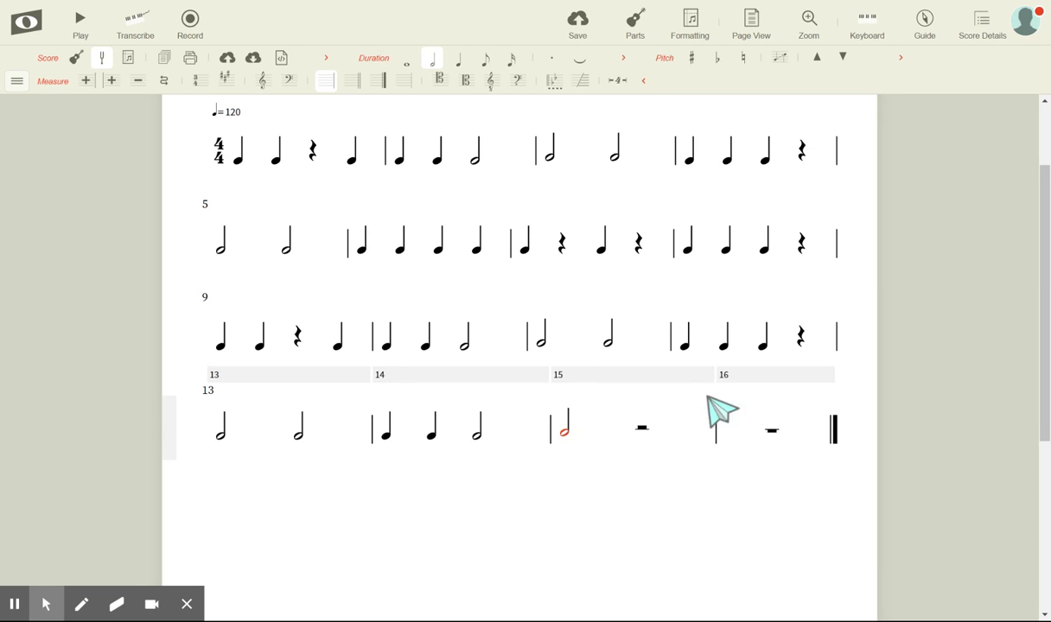
click(645, 432)
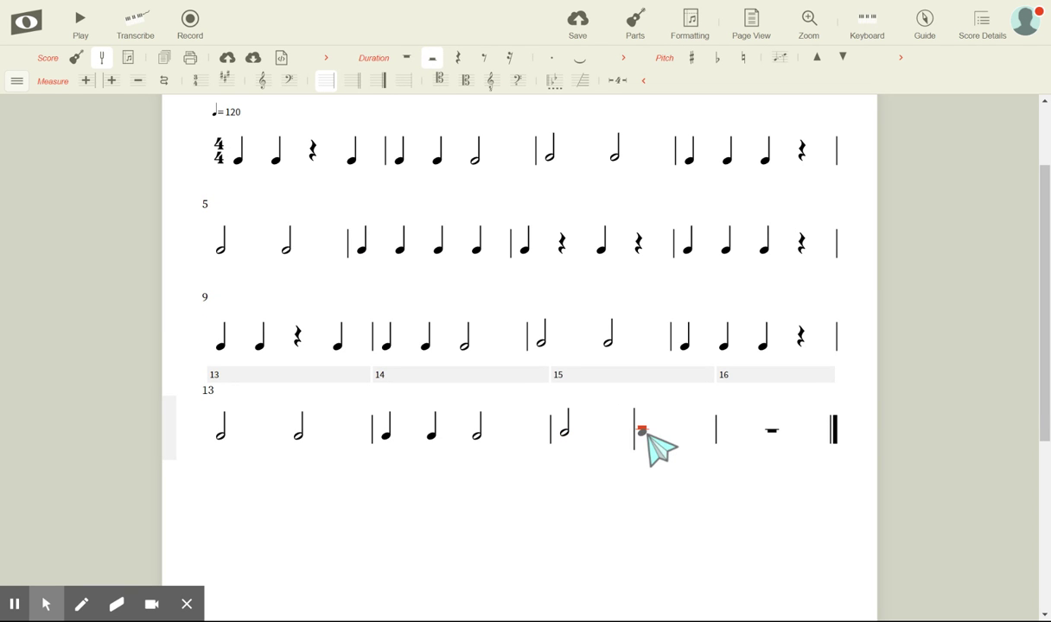
click(642, 432)
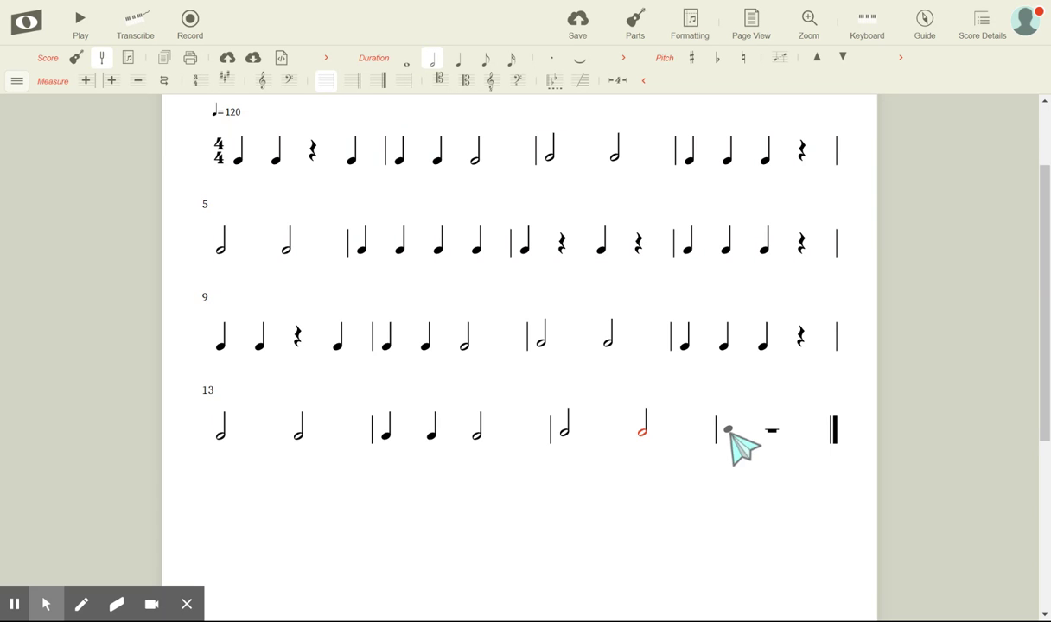
Fill measure 16 with a half note followed by two quarter notes
click(730, 440)
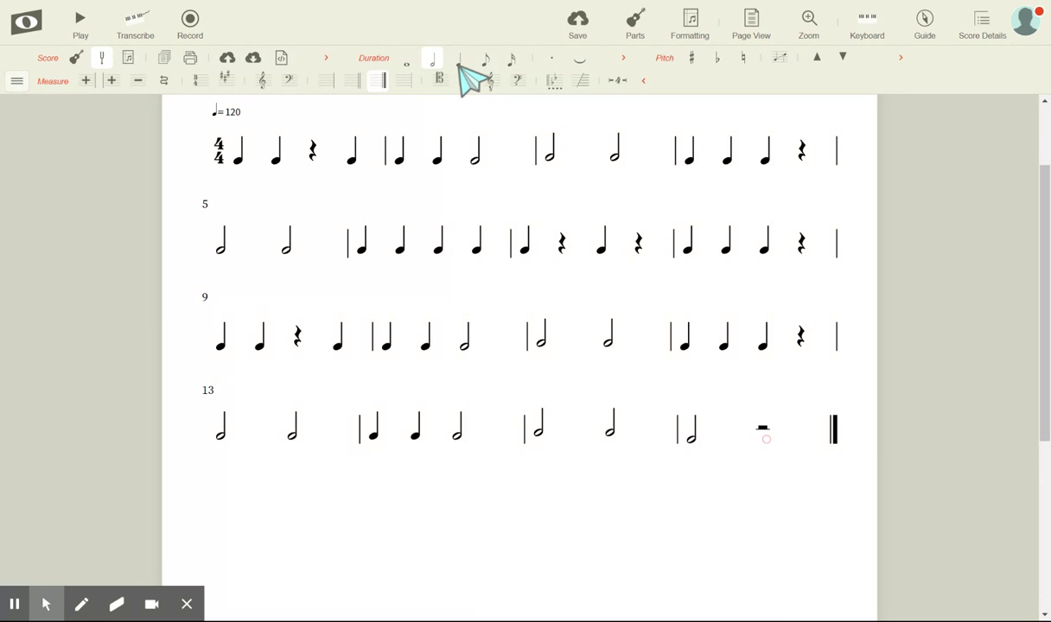
key(b)
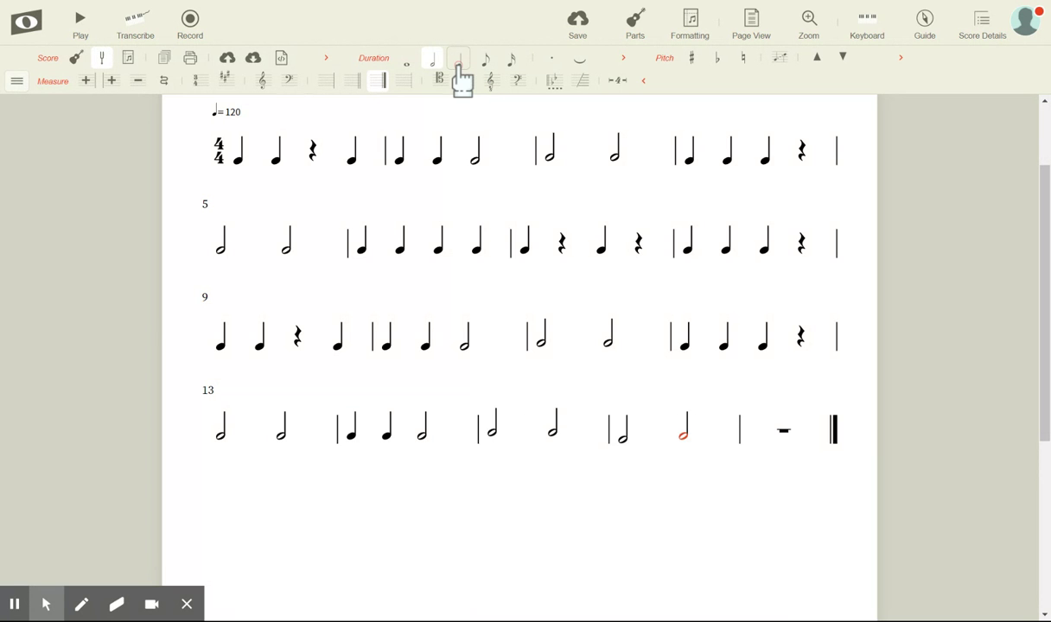
key(Escape)
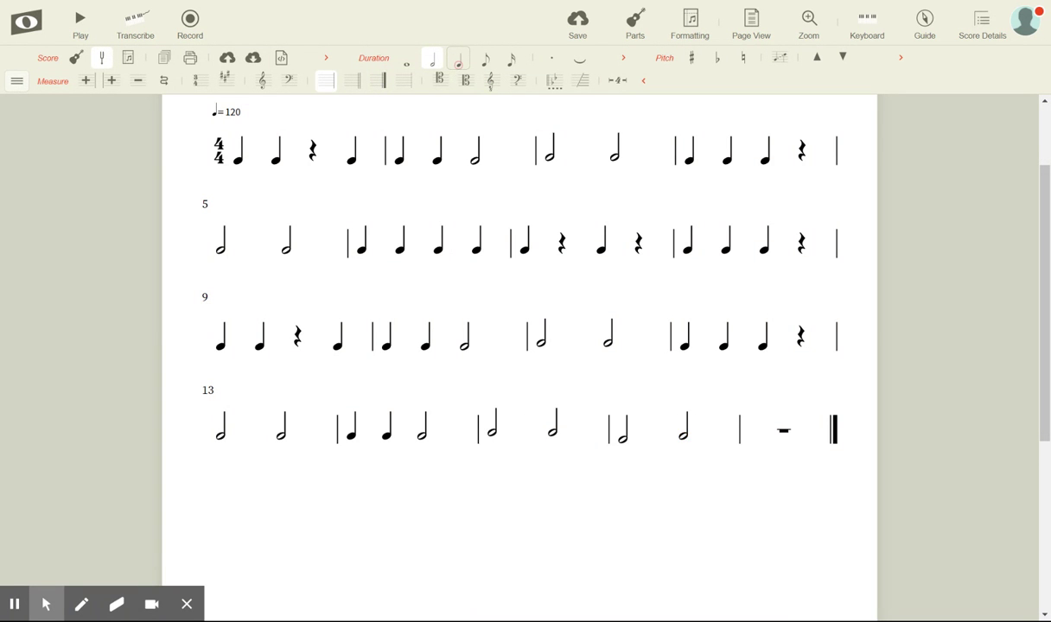
click(458, 58)
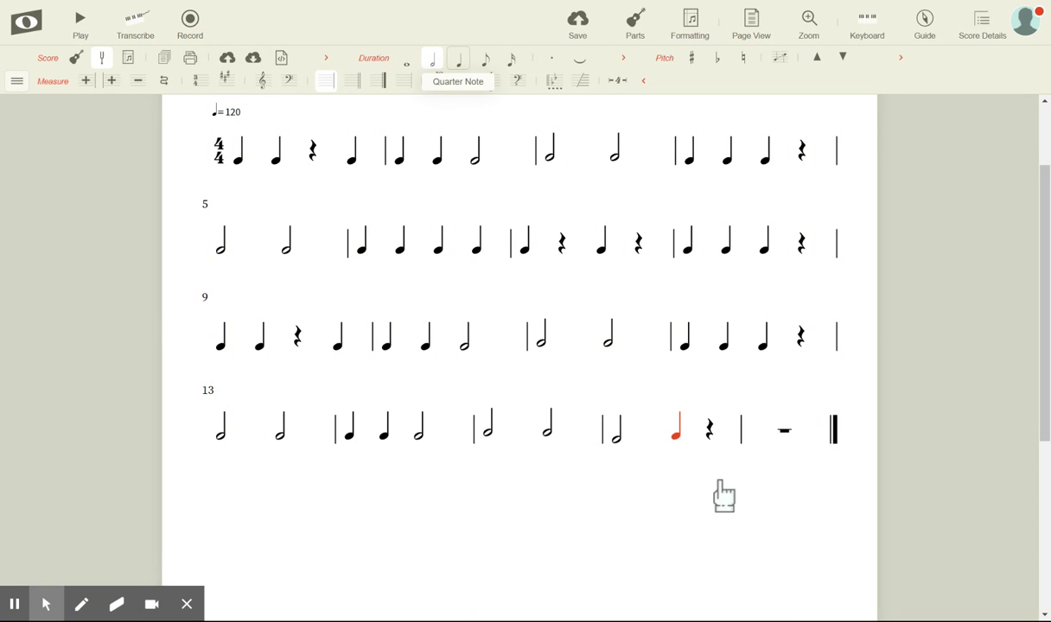
click(710, 432)
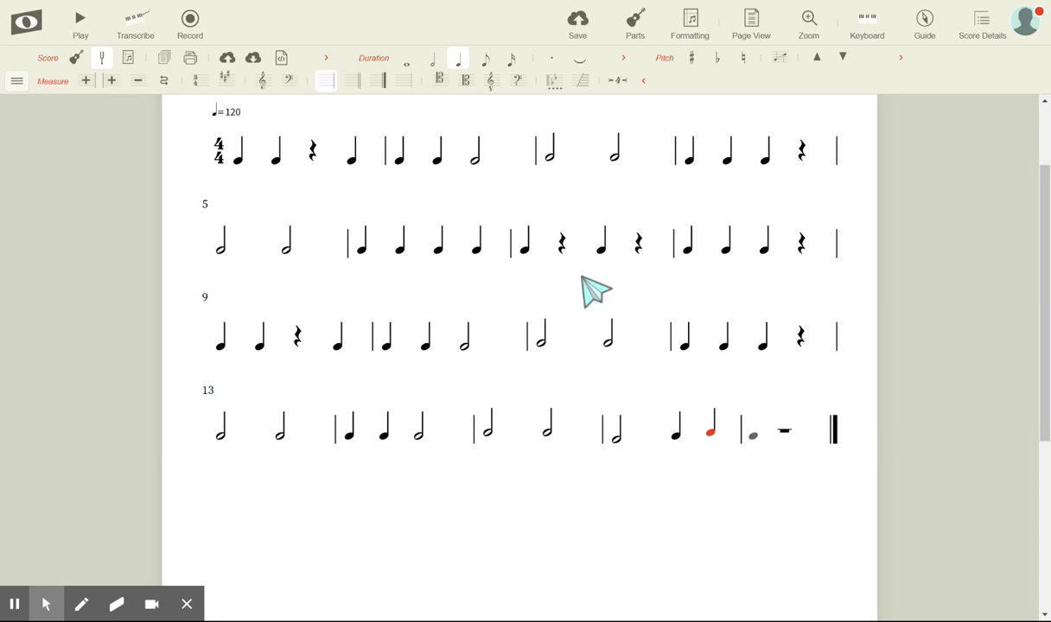
Delete the extra empty measure 17 at the end of the fourth line and save the score
click(916, 436)
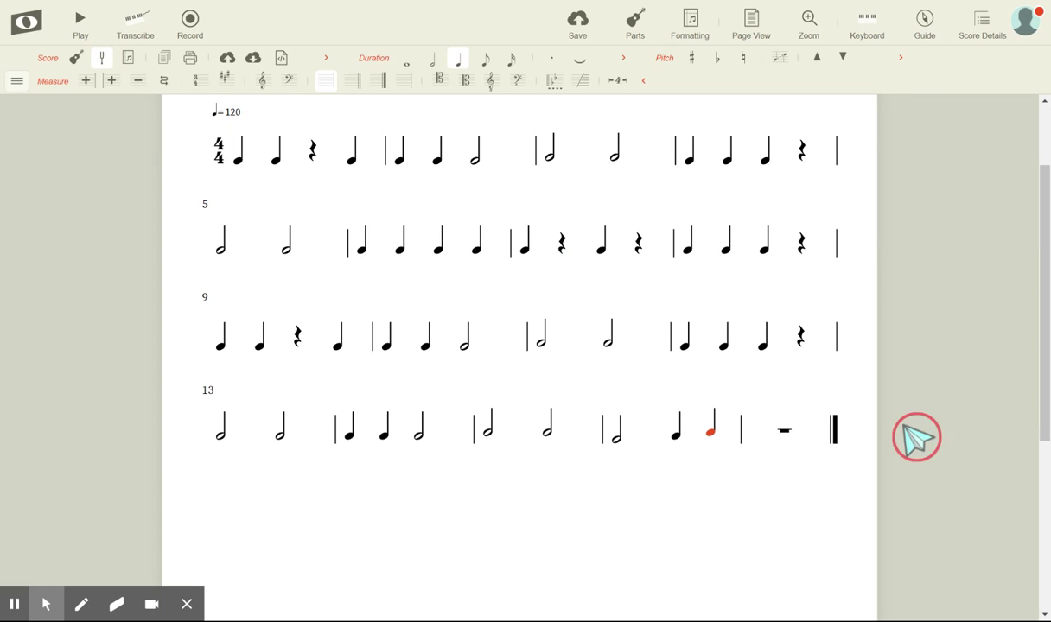
click(784, 430)
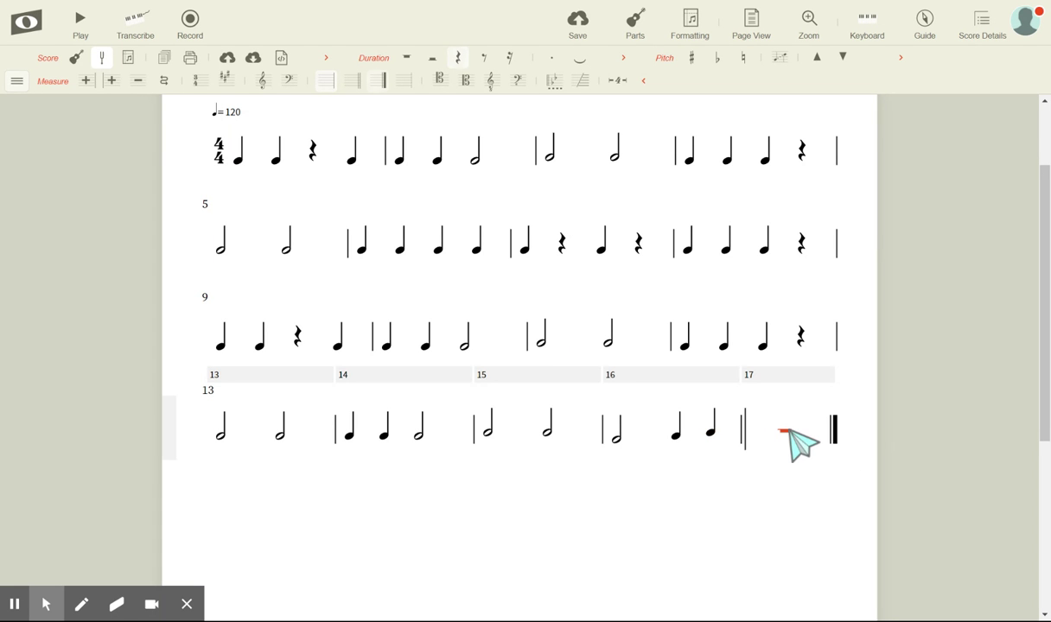
click(139, 81)
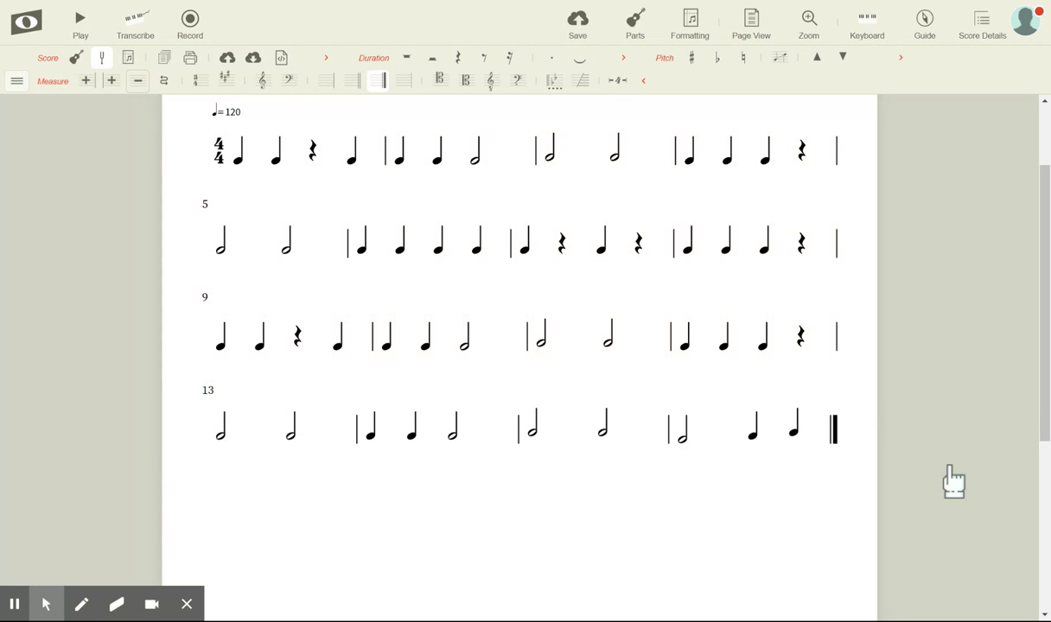
scroll(953, 482, up, 3)
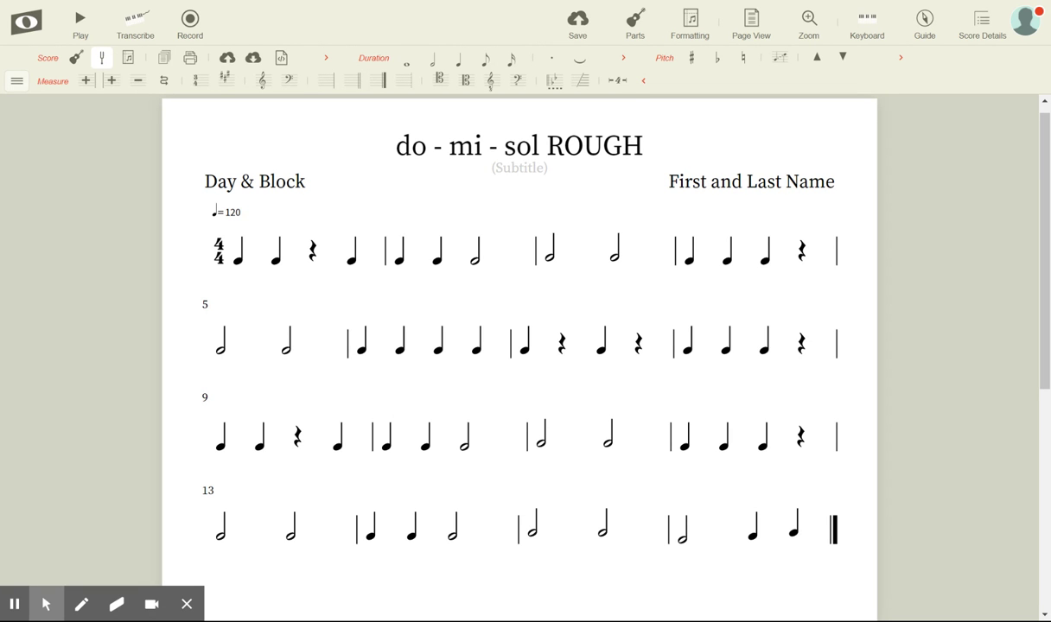
click(583, 27)
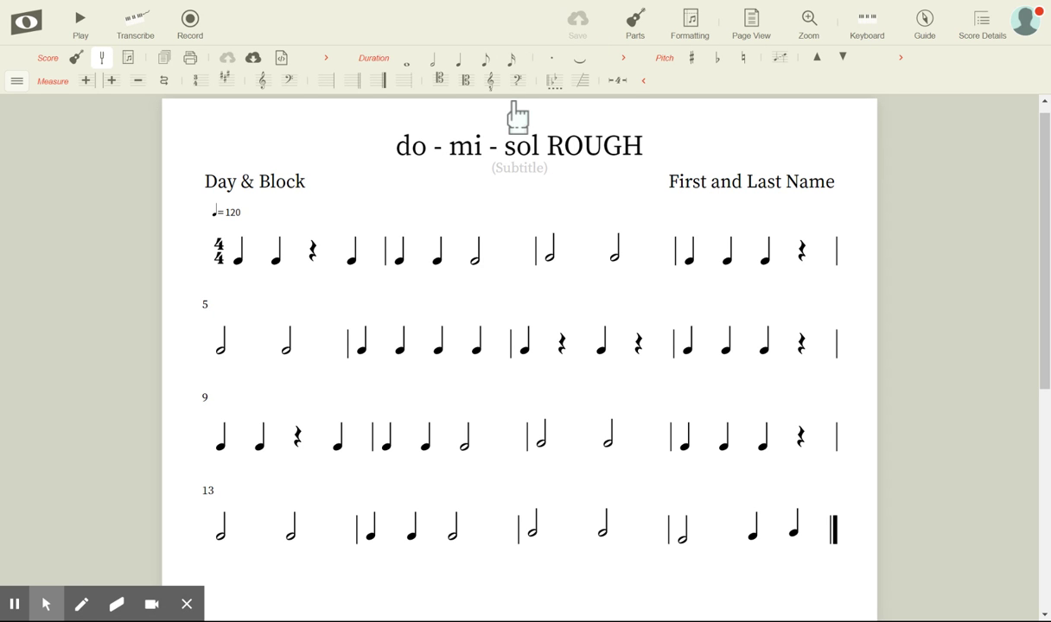